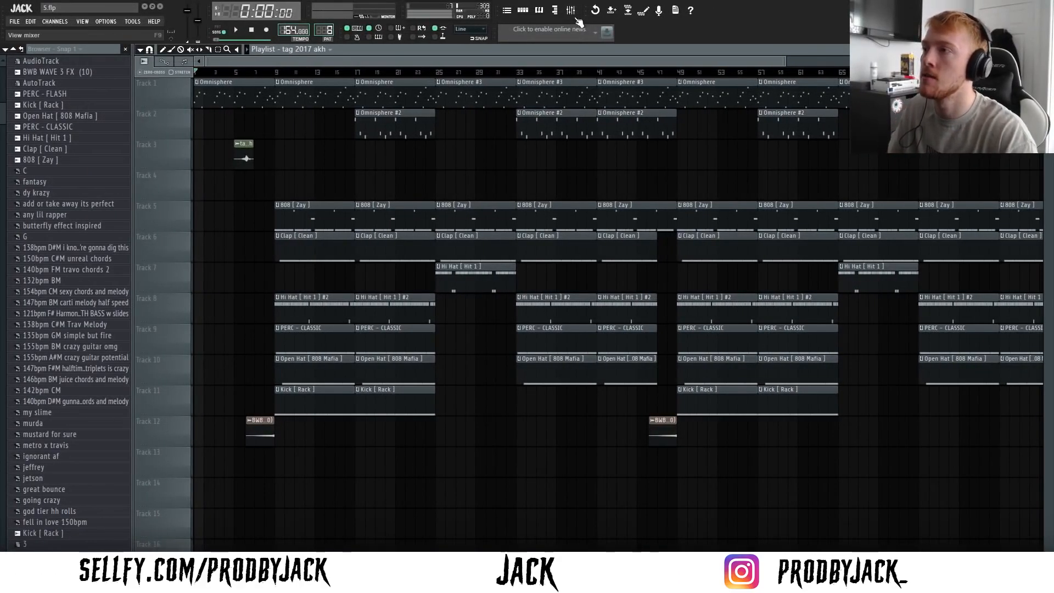
Open the mixer and review the effects on the Master, Insert 1 and Clap tracks
left_click(571, 11)
left_click_drag(584, 94, 475, 123)
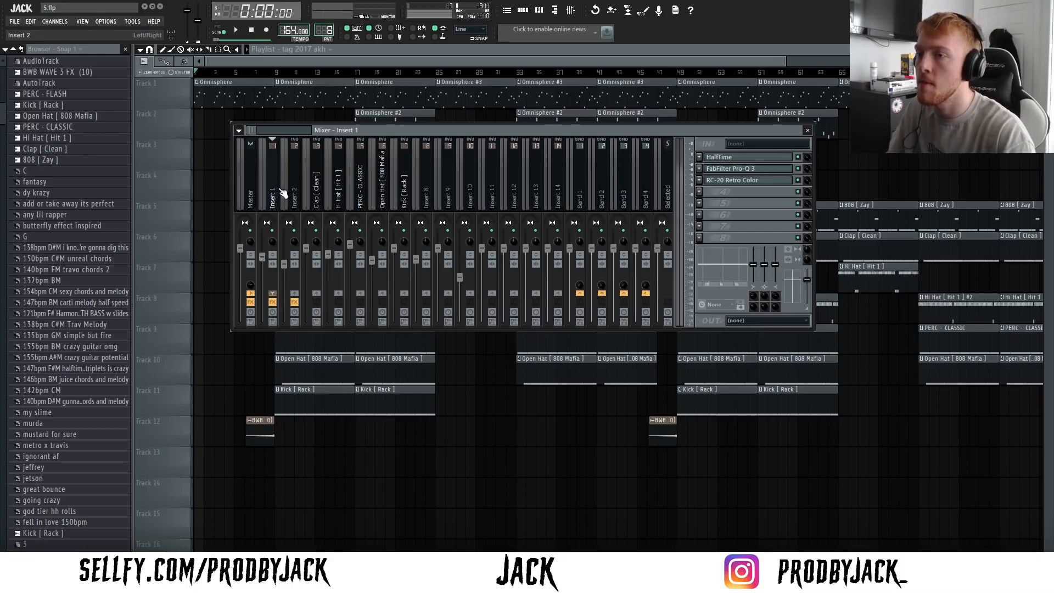
left_click(248, 195)
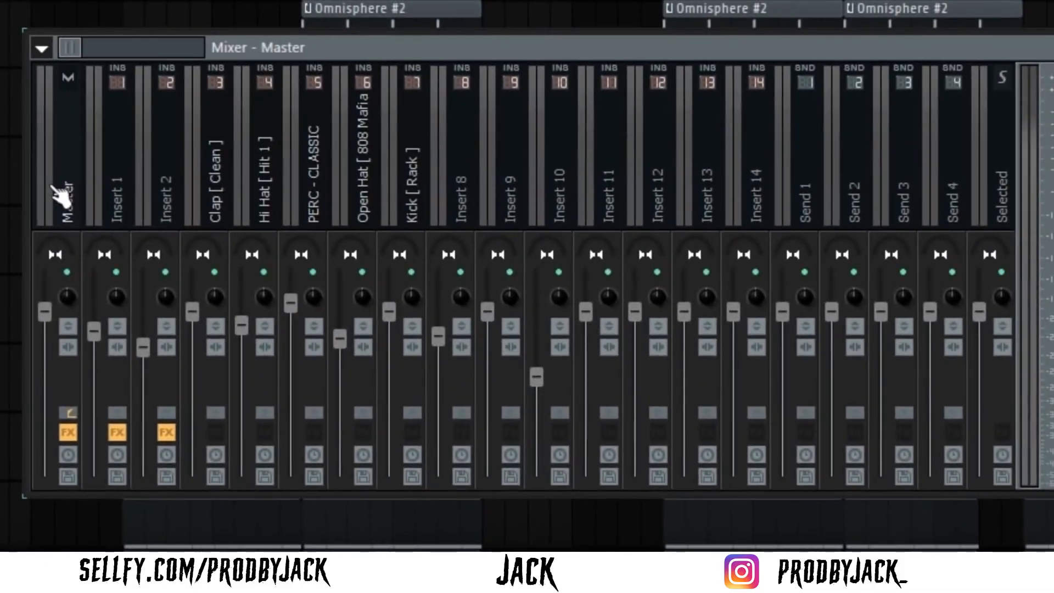
left_click(107, 206)
left_click(219, 208)
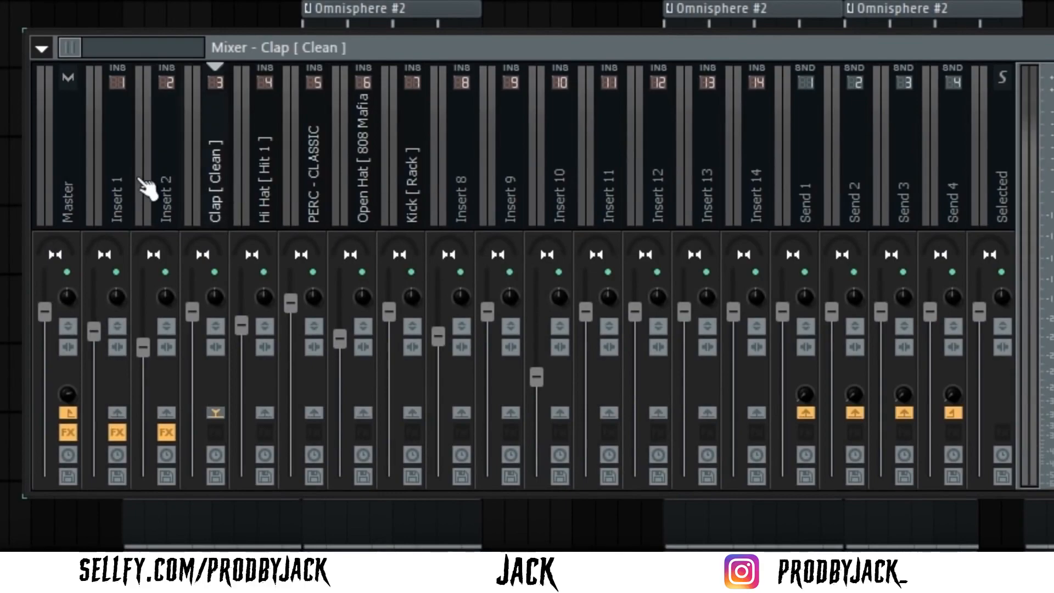
left_click(122, 186)
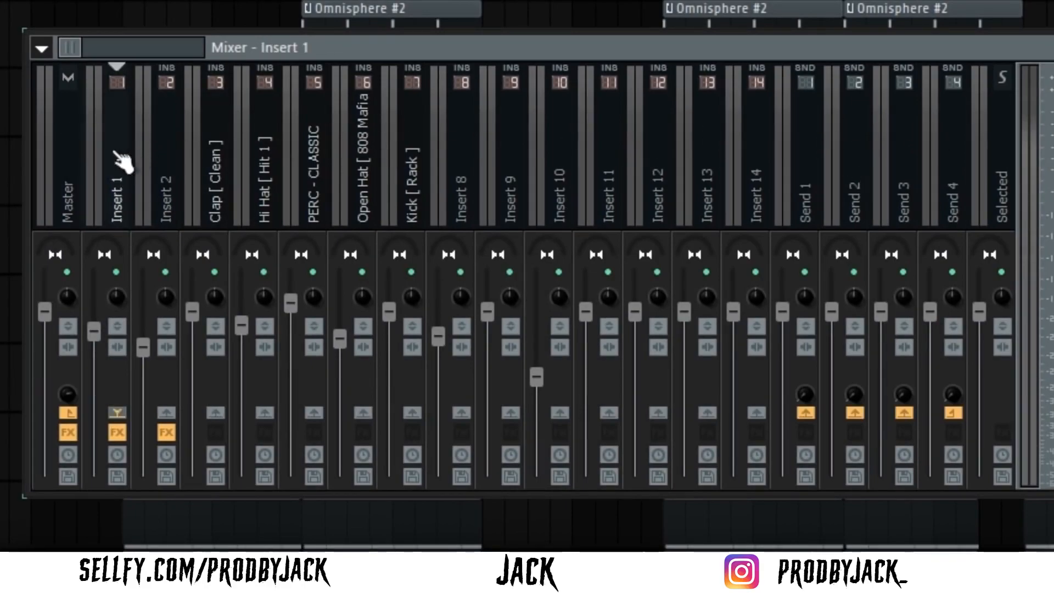
left_click(78, 170)
left_click(106, 168)
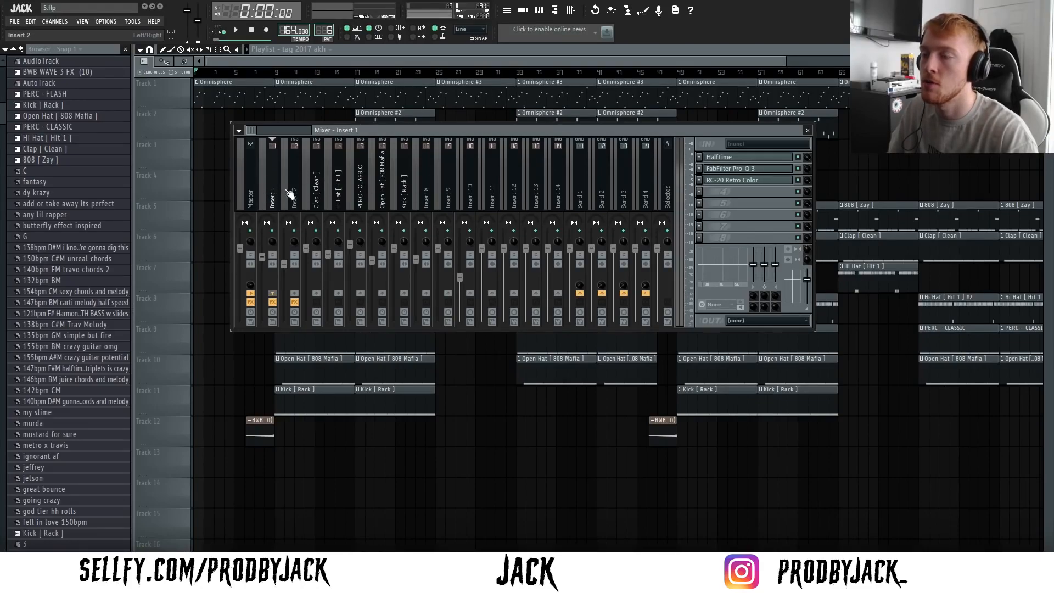
left_click(250, 193)
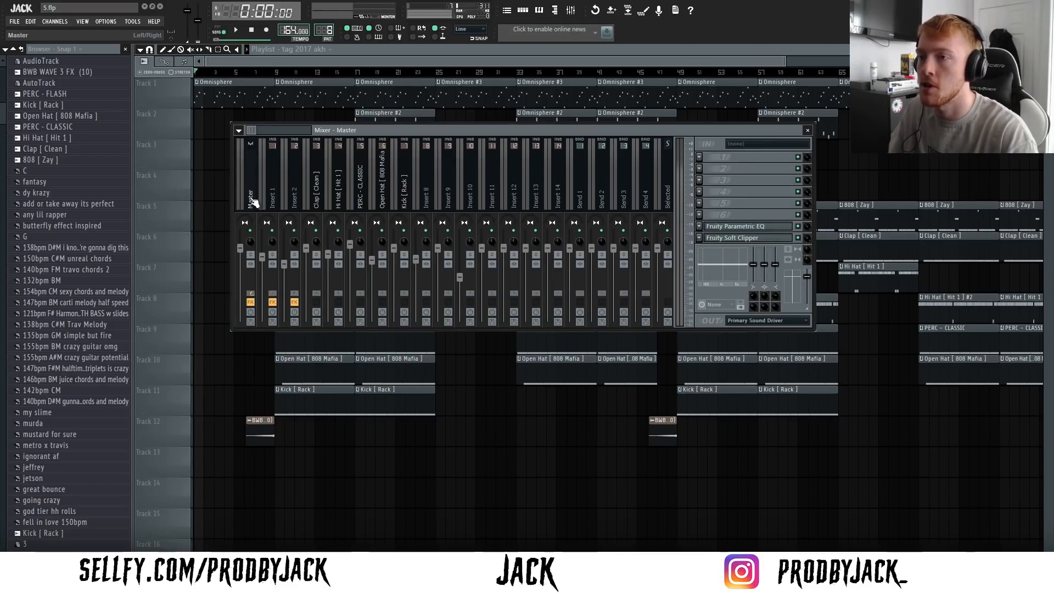
left_click(262, 191)
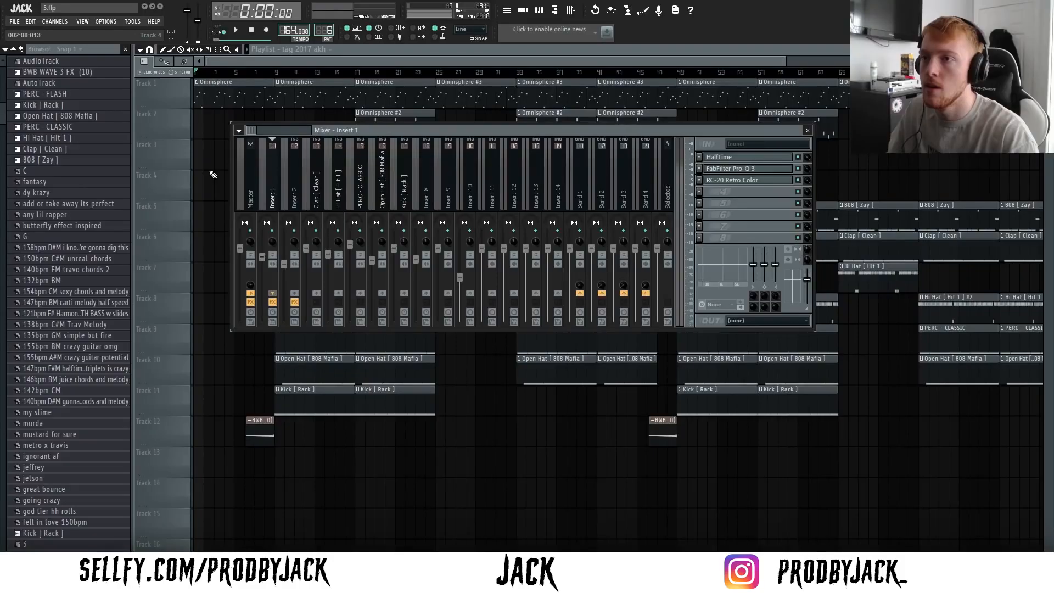
key("F9")
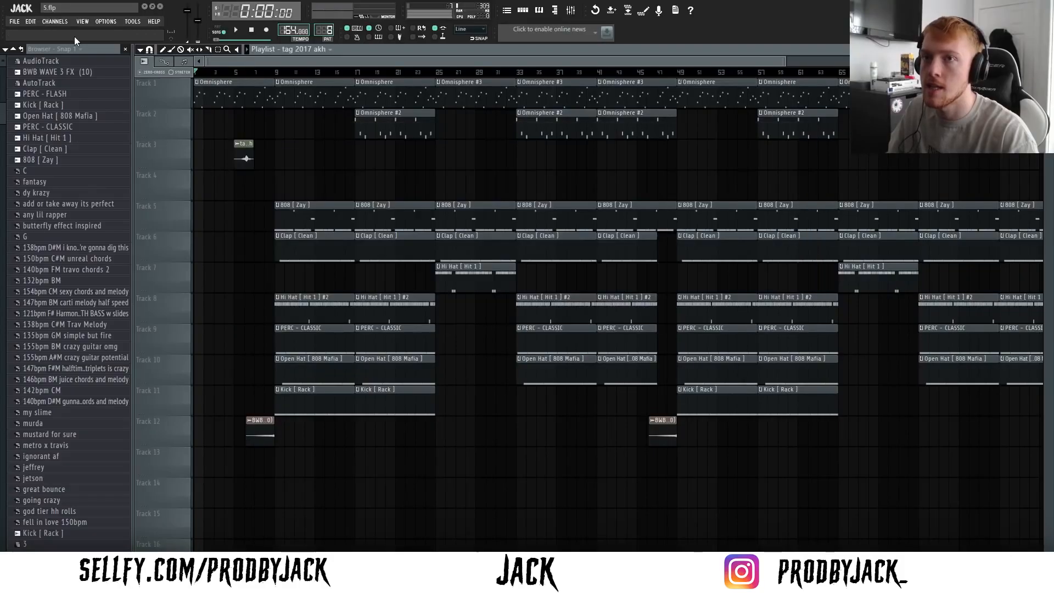
Start a new empty project, saving the changes to the current one
left_click(15, 22)
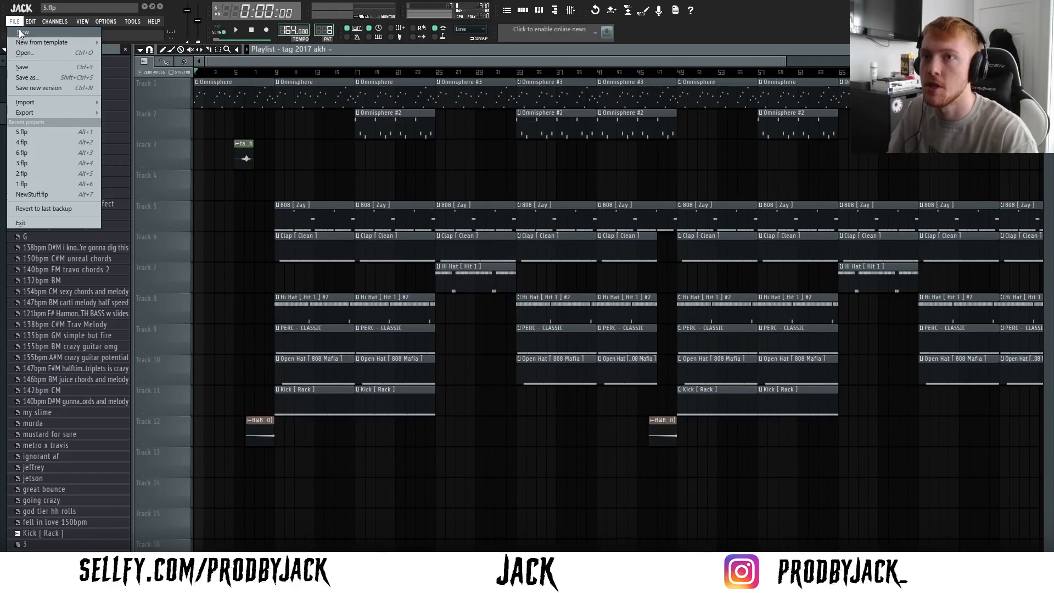
left_click(21, 33)
left_click(495, 318)
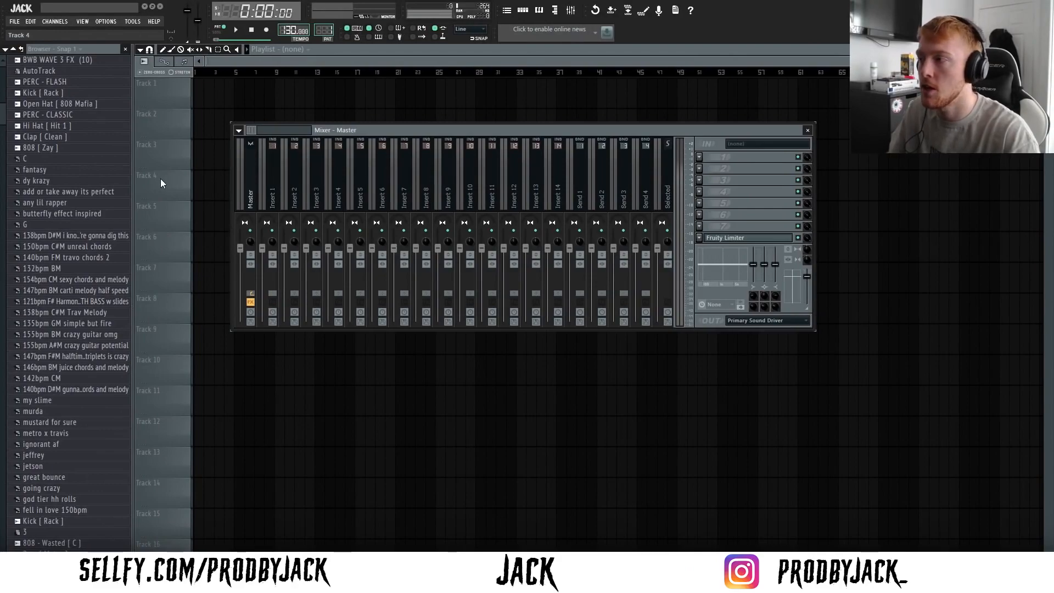
Examine the default Fruity Limiter on the new project's Master track and close its window
left_click_drag(650, 129, 644, 104)
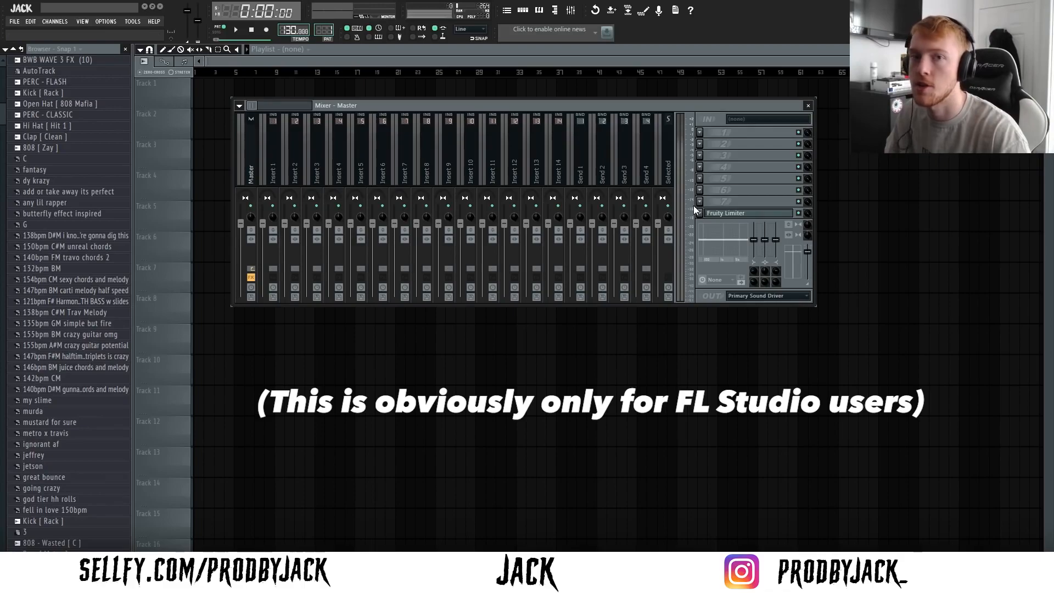
left_click(735, 213)
left_click_drag(595, 314, 542, 190)
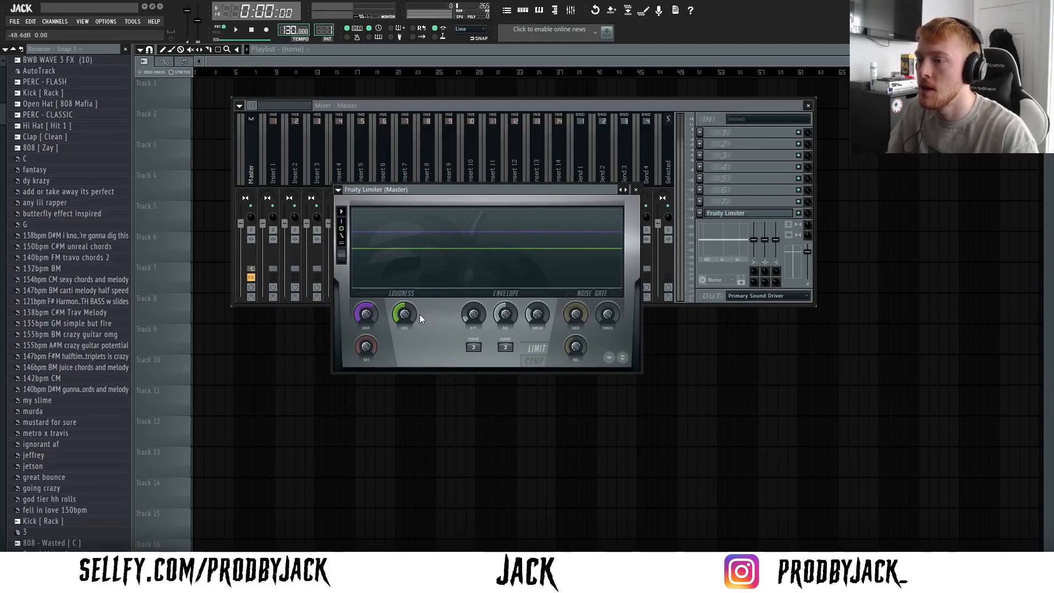
left_click(636, 190)
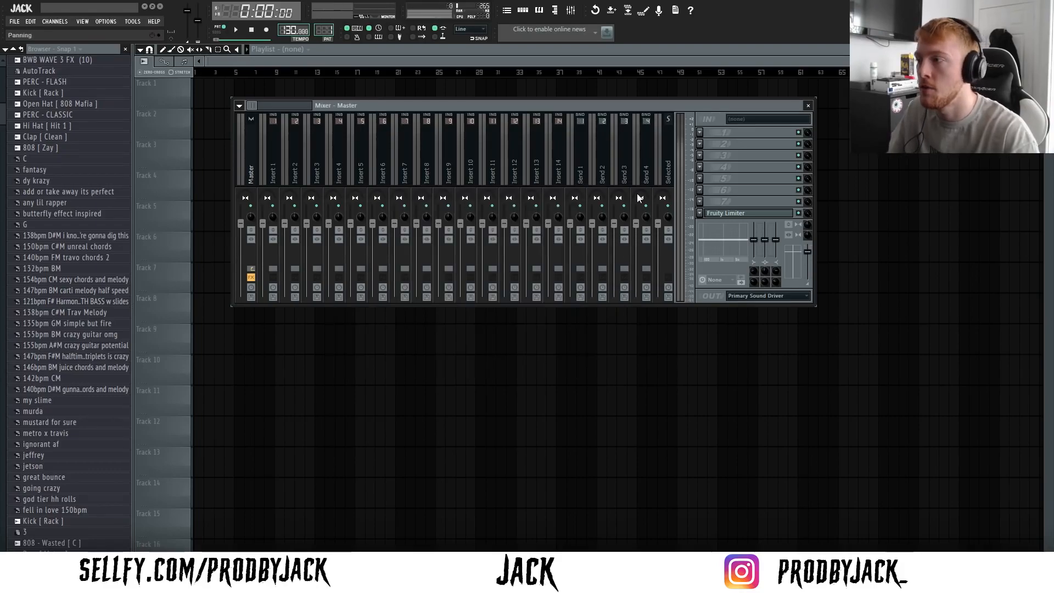
left_click(798, 213)
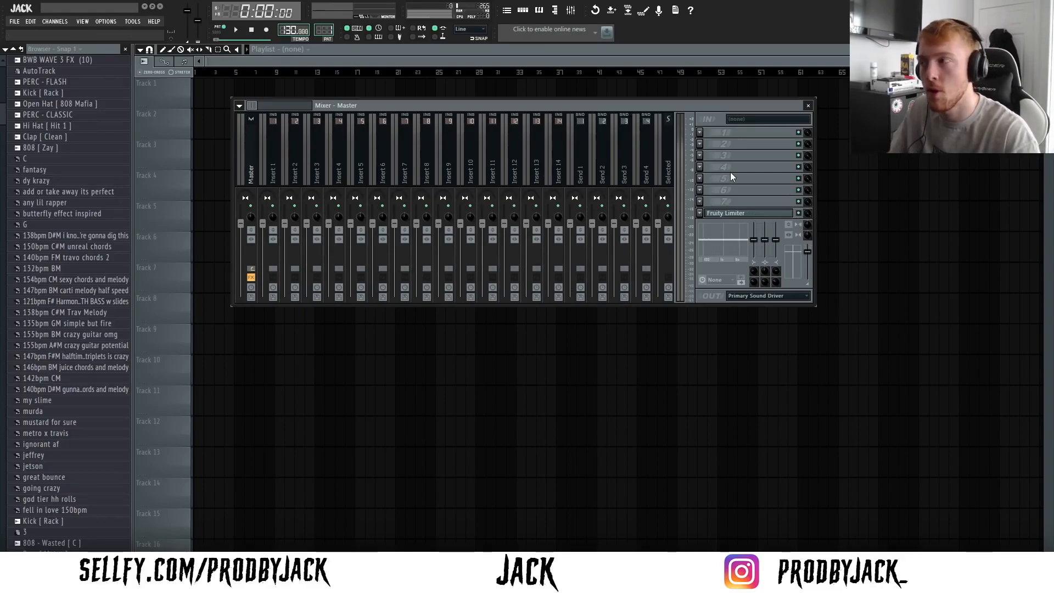
Reopen the recent project 5.flp without saving the untitled project
left_click(14, 22)
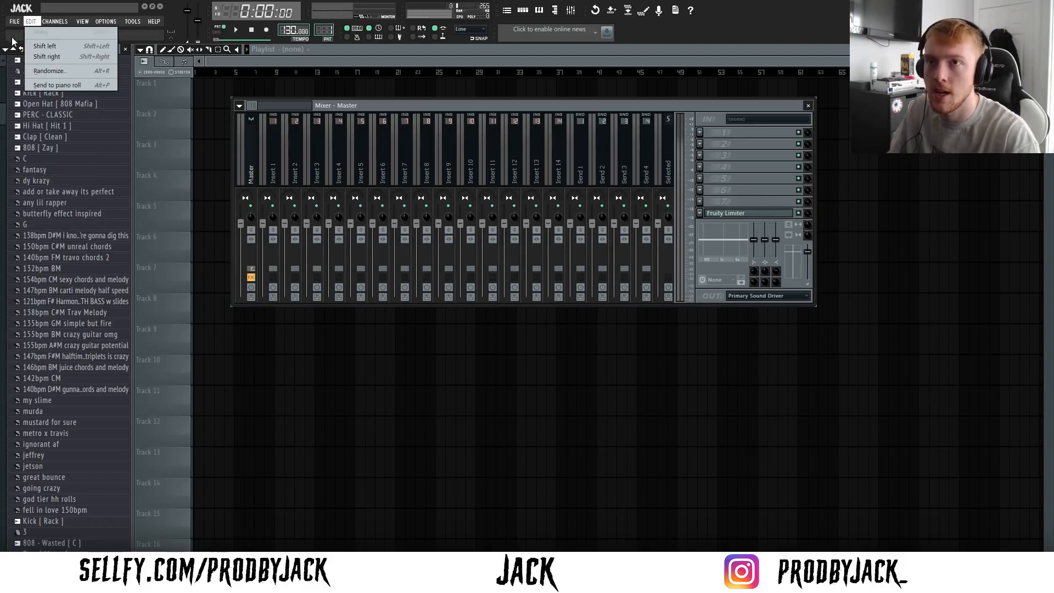
left_click(10, 132)
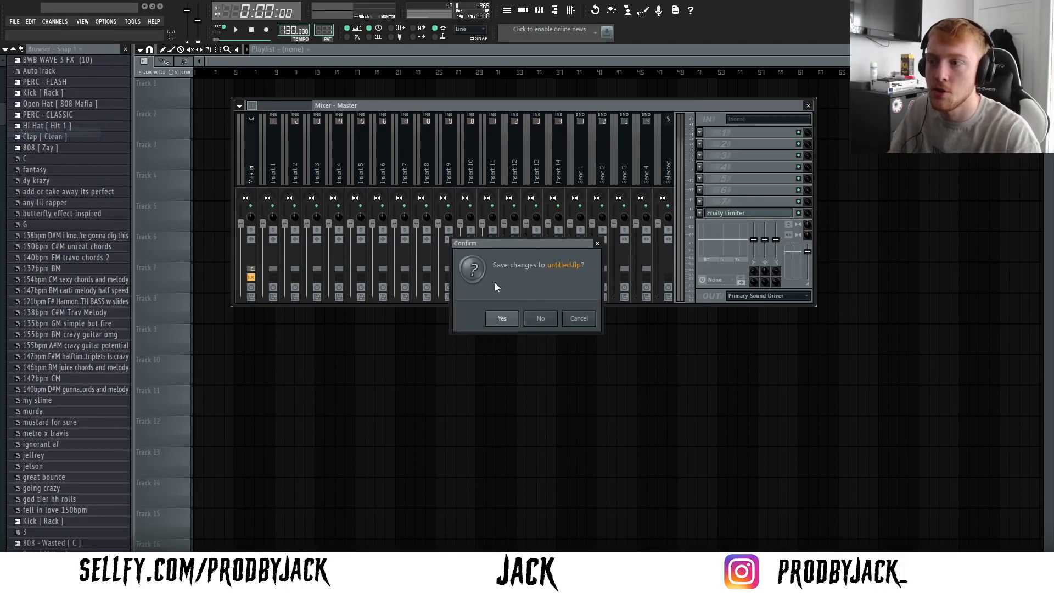
left_click(541, 318)
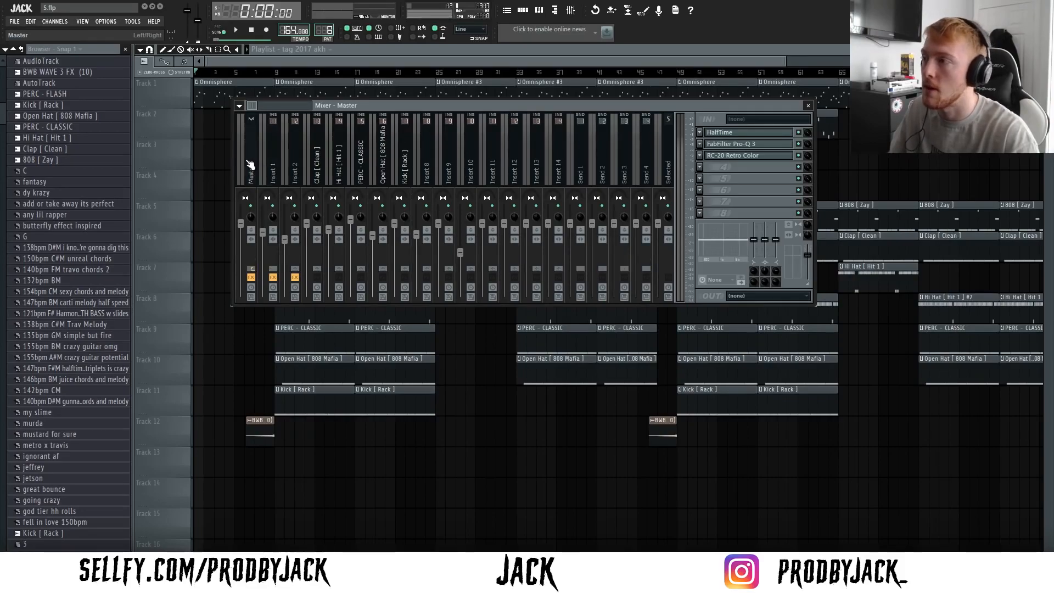
Hide the mixer and play the arrangement from bar 9 to hear the beat before changing the master effects
key("F9")
left_click(280, 74)
key("space")
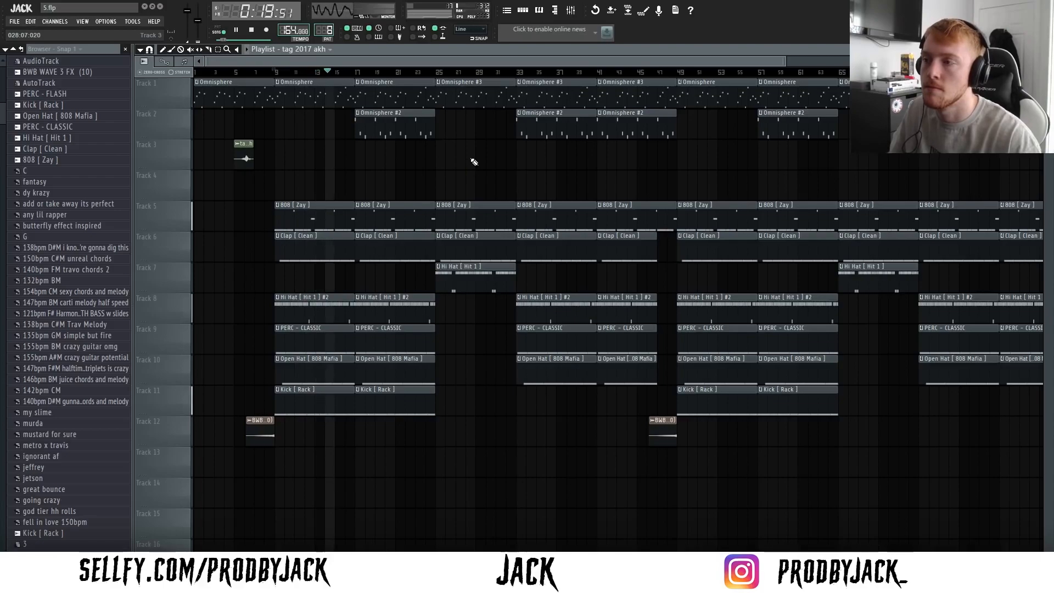
key("space")
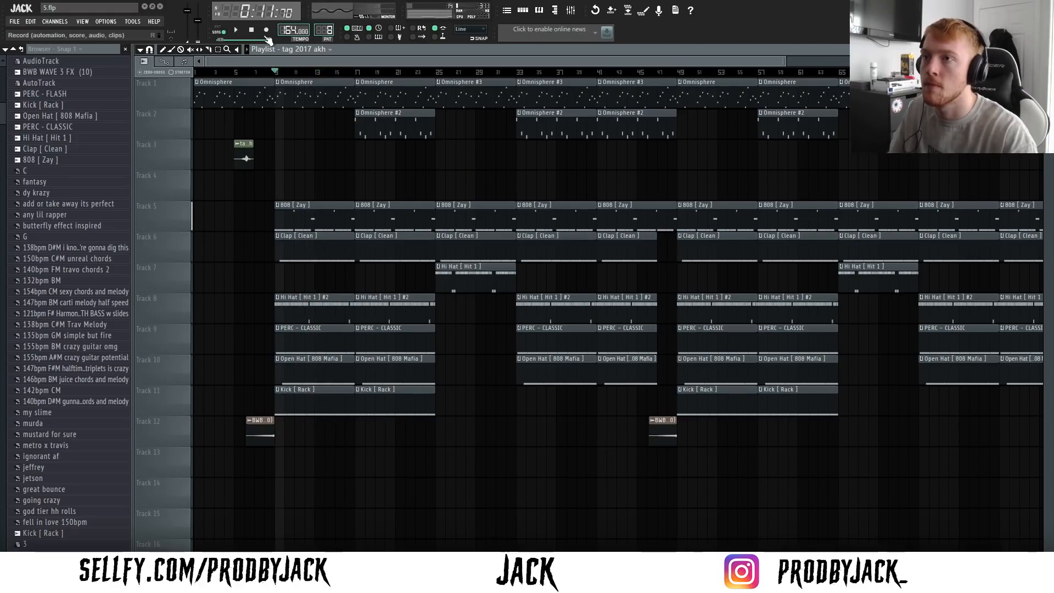
Remove Fruity Limiter from slot 8 of the Master mixer track
left_click(572, 11)
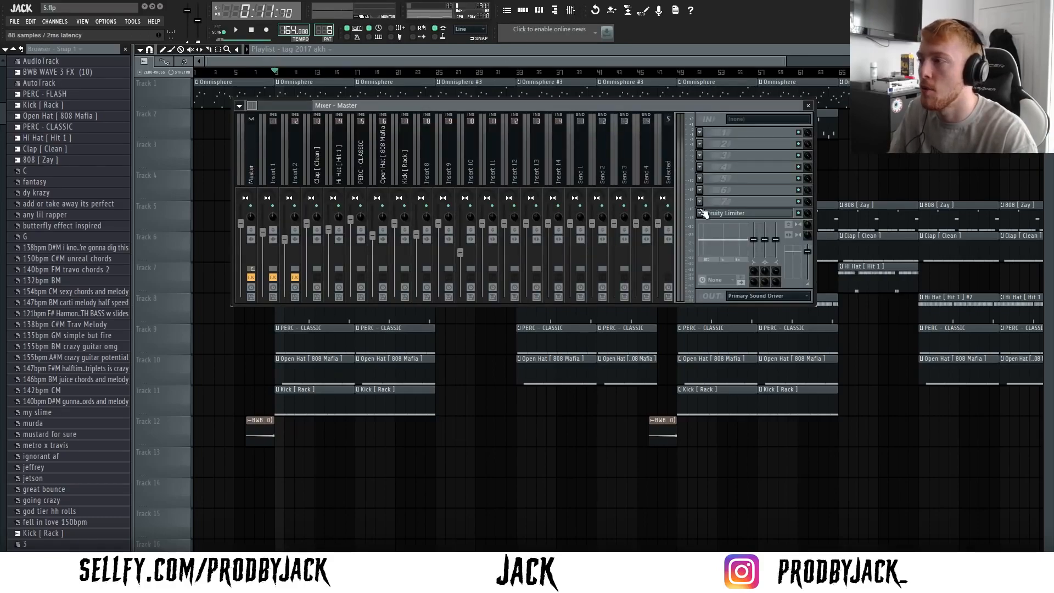
left_click(708, 214)
mouse_move(715, 225)
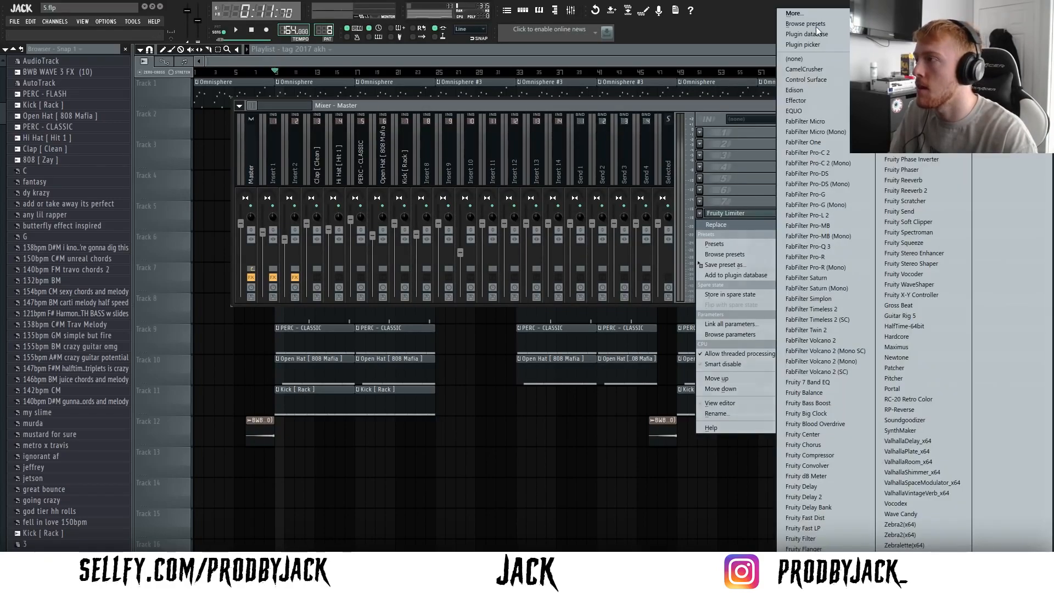
left_click(808, 60)
Load Fruity Soft Clipper into slot 8 of the Master track, keep its default settings and close its window
left_click(701, 213)
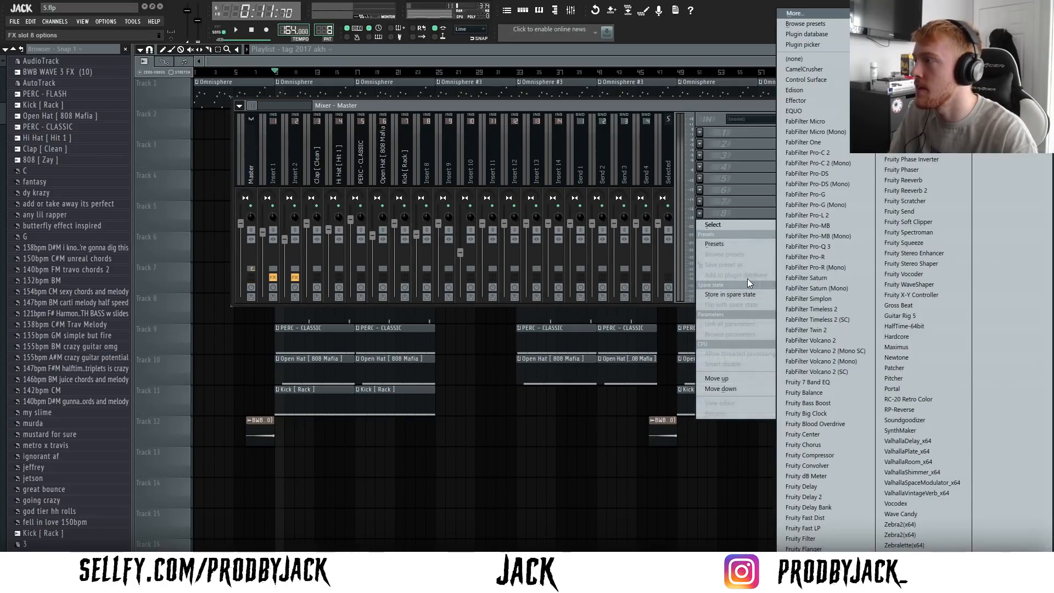
mouse_move(726, 231)
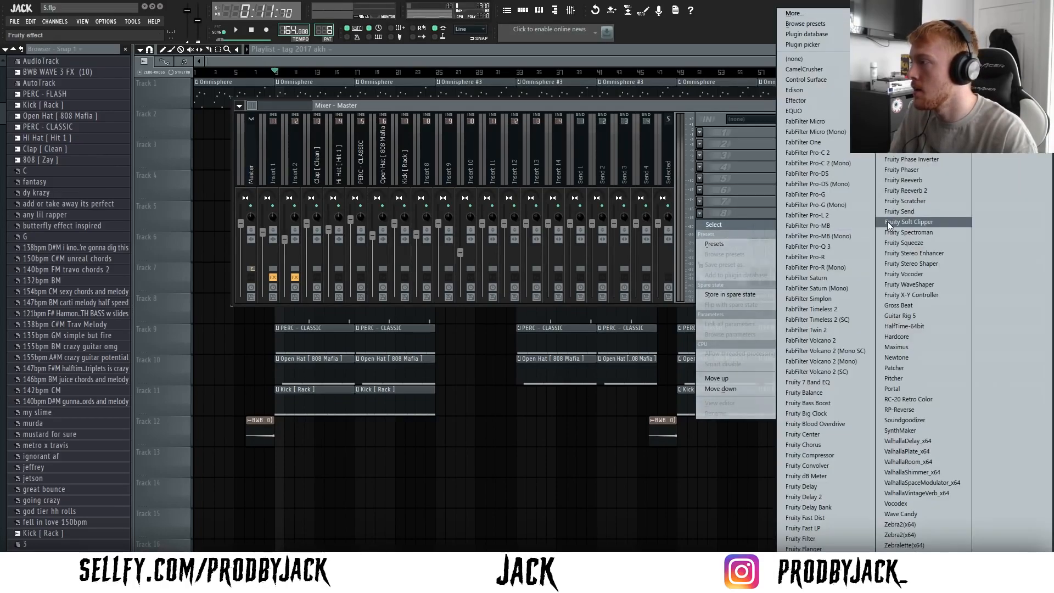
left_click(944, 225)
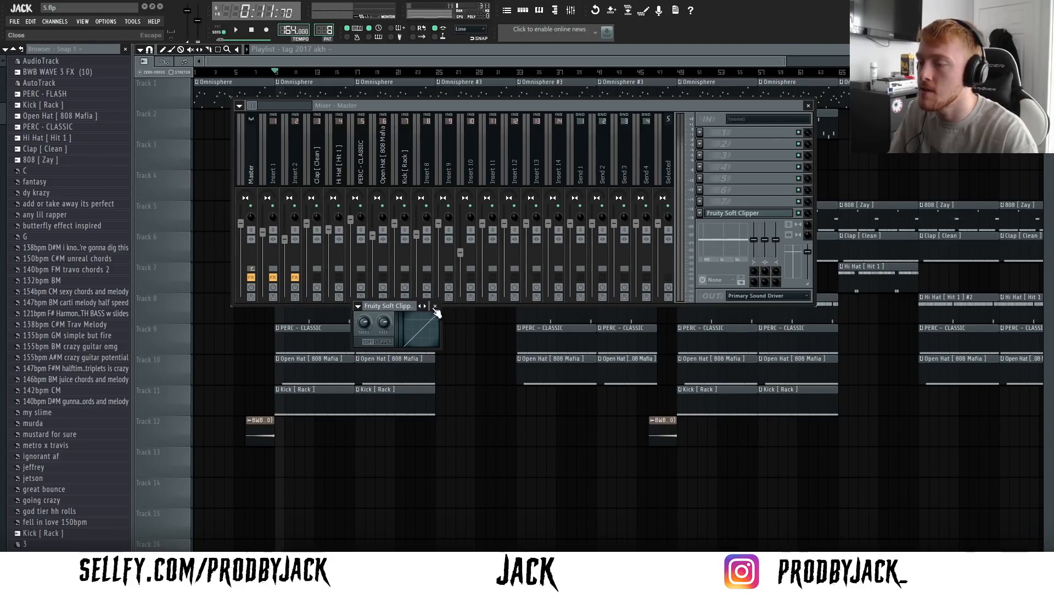
left_click_drag(398, 303, 443, 176)
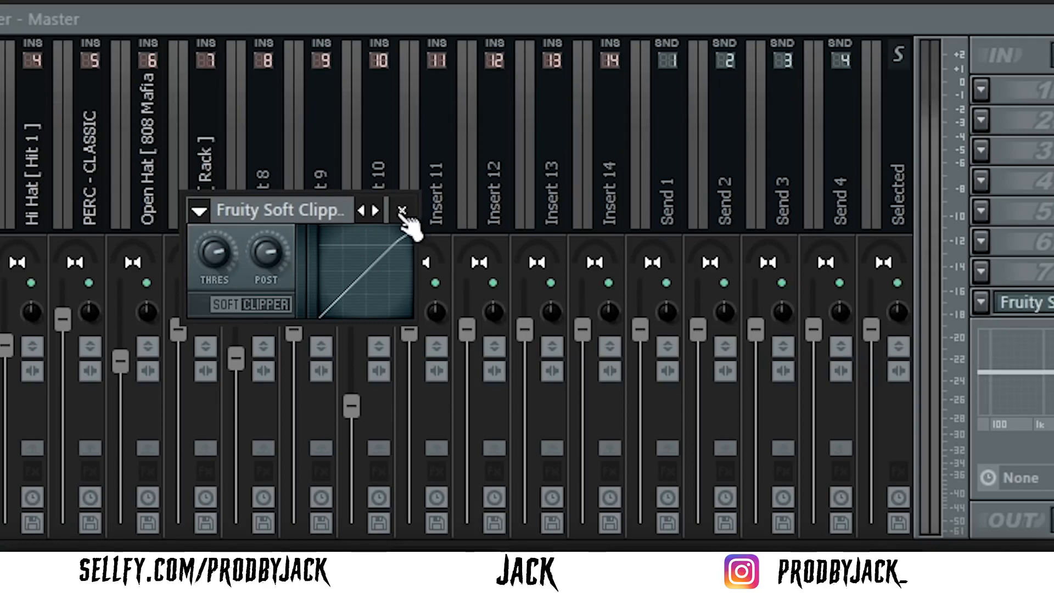
left_click(402, 211)
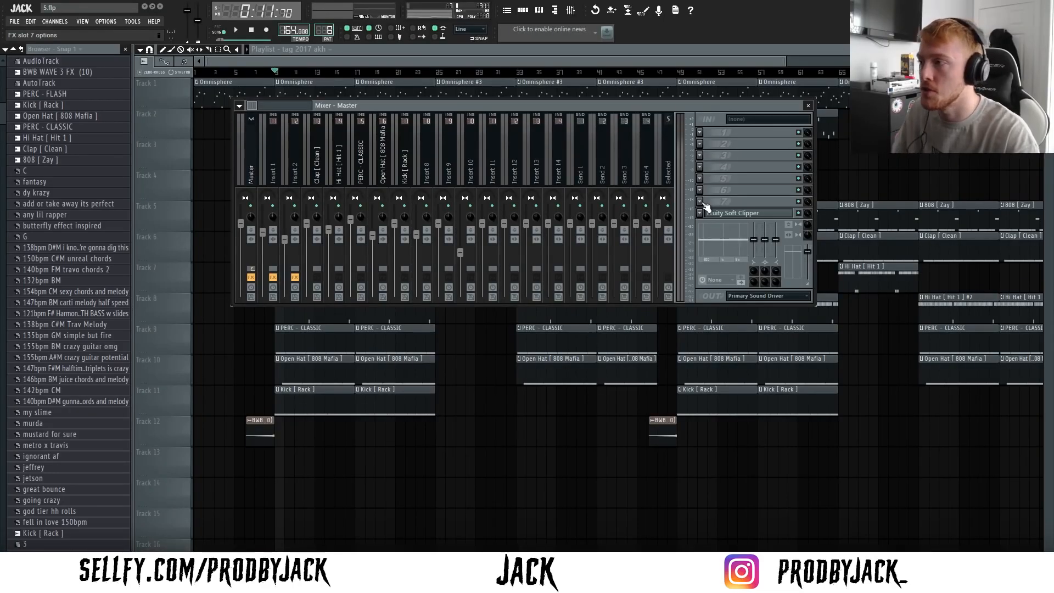
Add Fruity Parametric EQ to slot 7 of the Master track, above the Soft Clipper
left_click(701, 202)
left_click(912, 126)
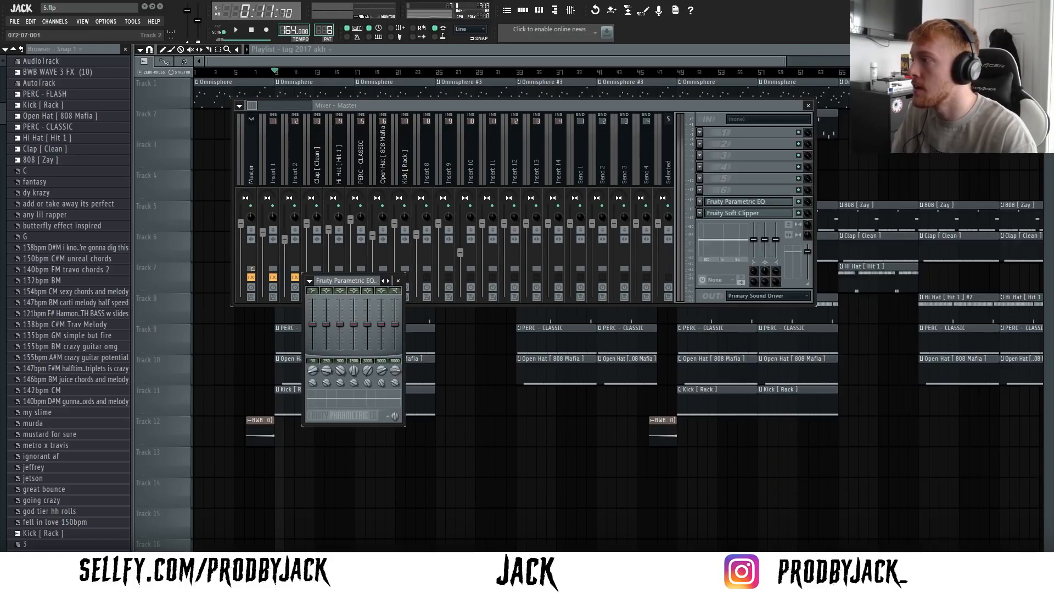
left_click_drag(354, 281, 367, 141)
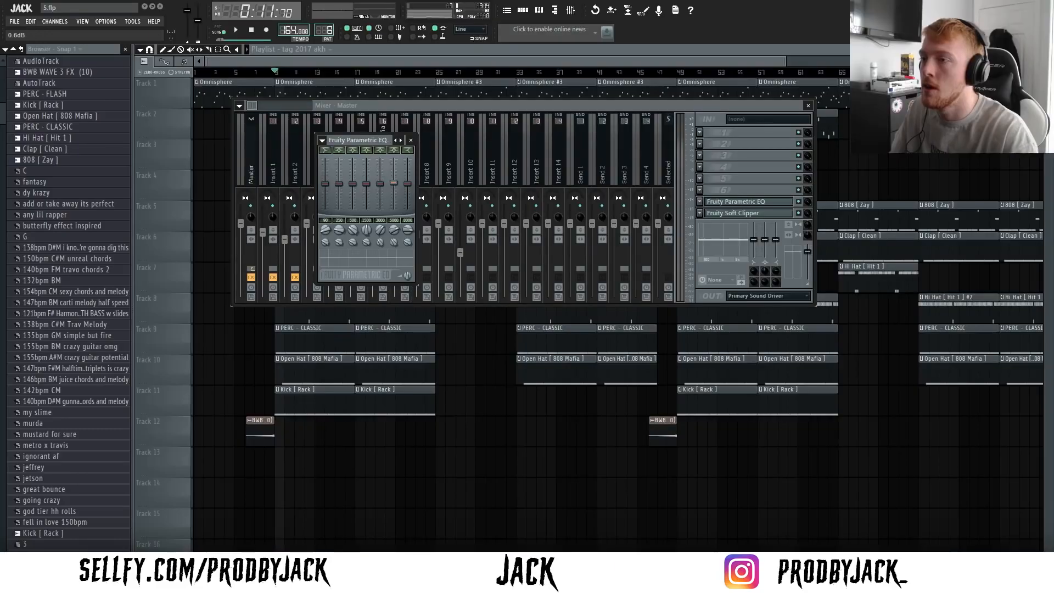
In the Master's Parametric EQ, raise the band 6 level to about 1.2 dB and slightly boost the lowest band
left_click_drag(393, 183, 394, 181)
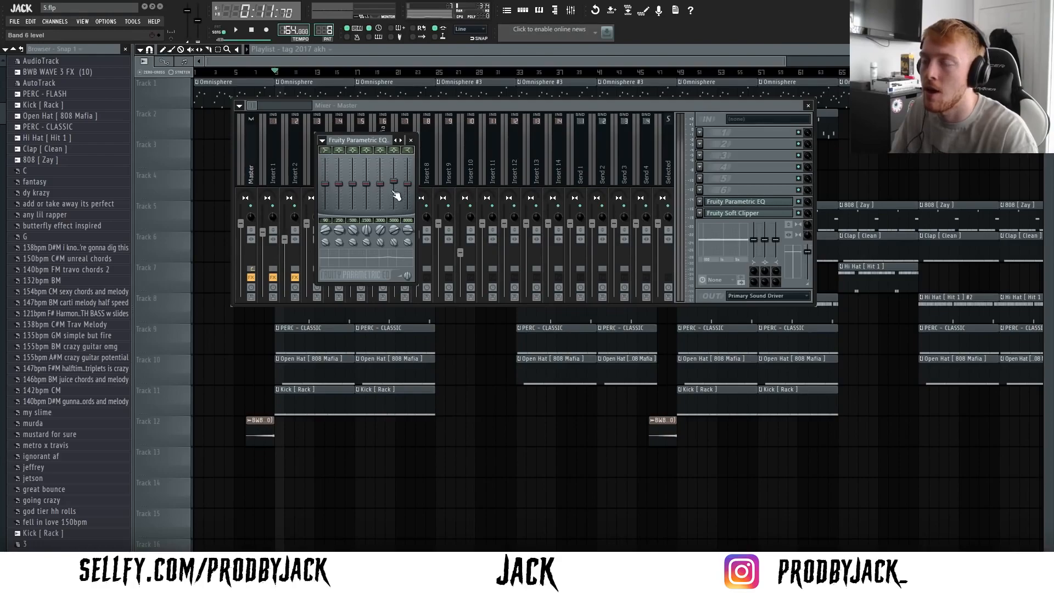
left_click_drag(394, 182, 394, 183)
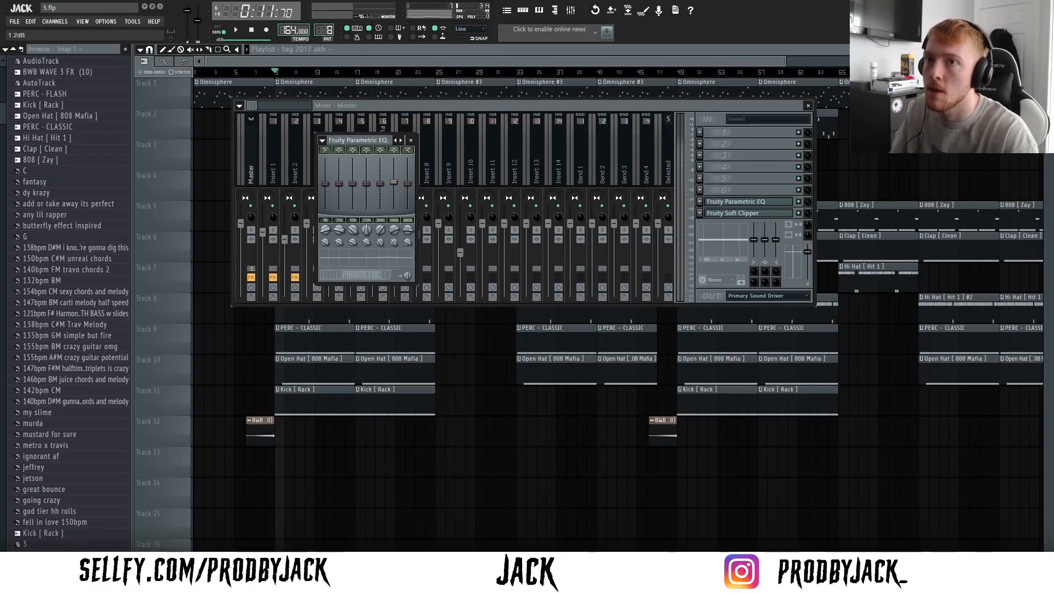
left_click_drag(325, 184, 325, 180)
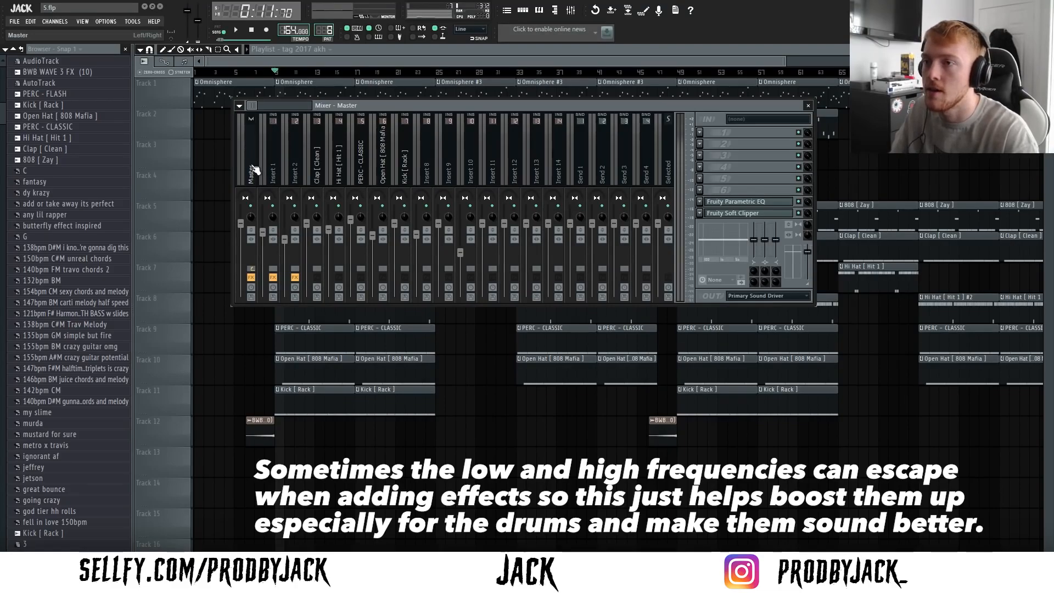
Hide the mixer, play the beat from bar 9 to hear the new master chain, and return playback to the start
key("F9")
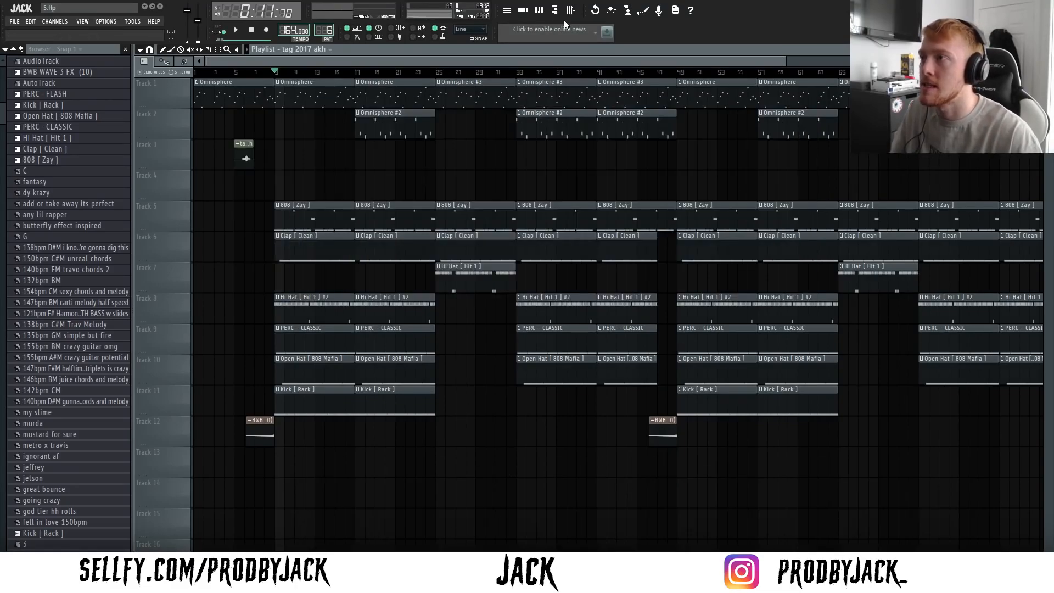
key("space")
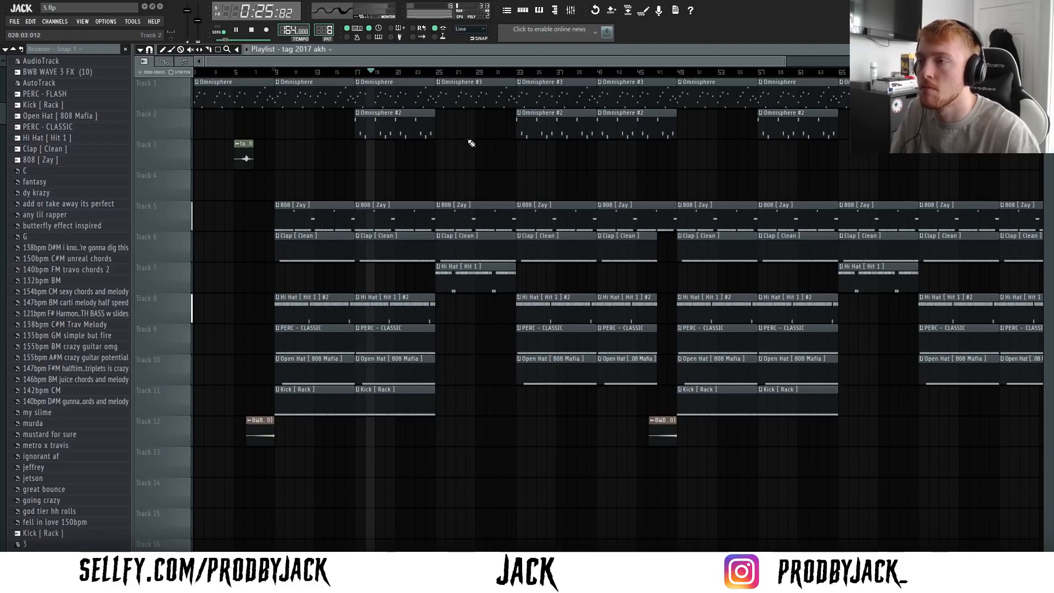
left_click(252, 31)
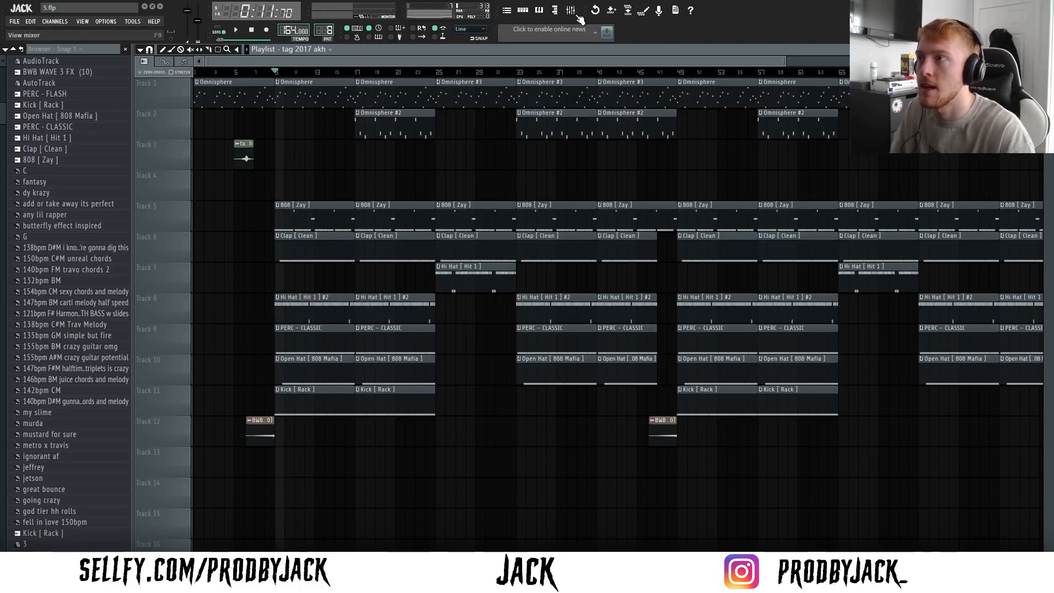
key("Home")
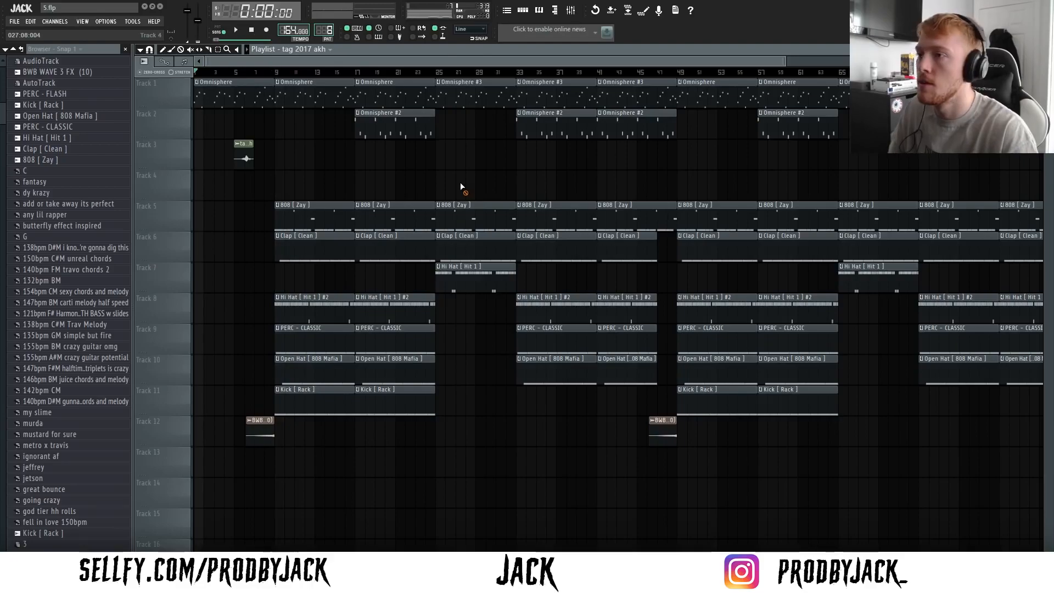
Open mixer track Insert 1 and inspect the low-cut curve in its FabFilter Pro-Q 3
left_click(572, 11)
left_click(272, 162)
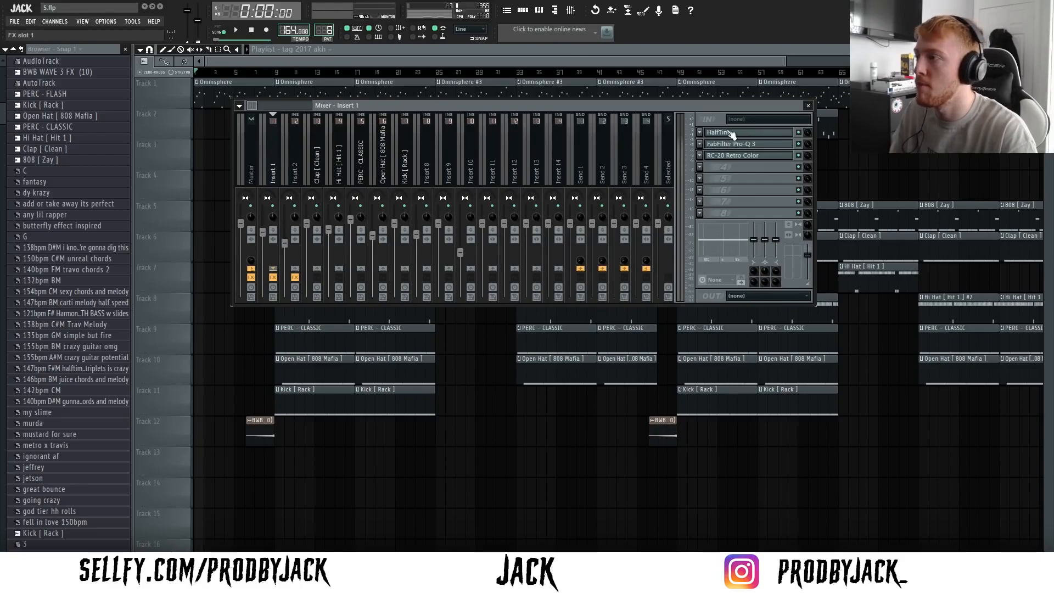
left_click(740, 144)
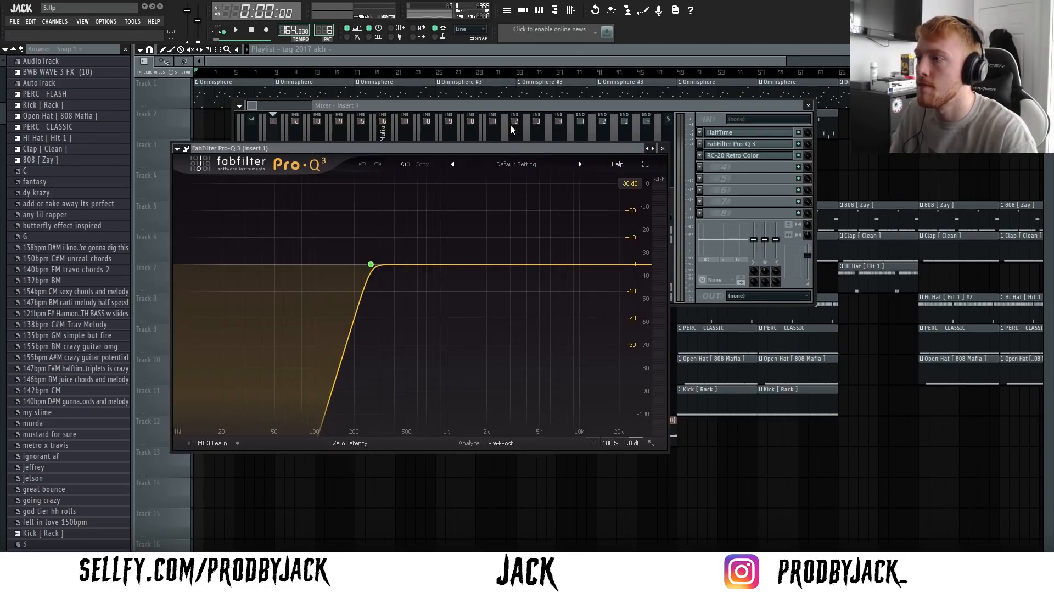
left_click_drag(481, 147, 552, 105)
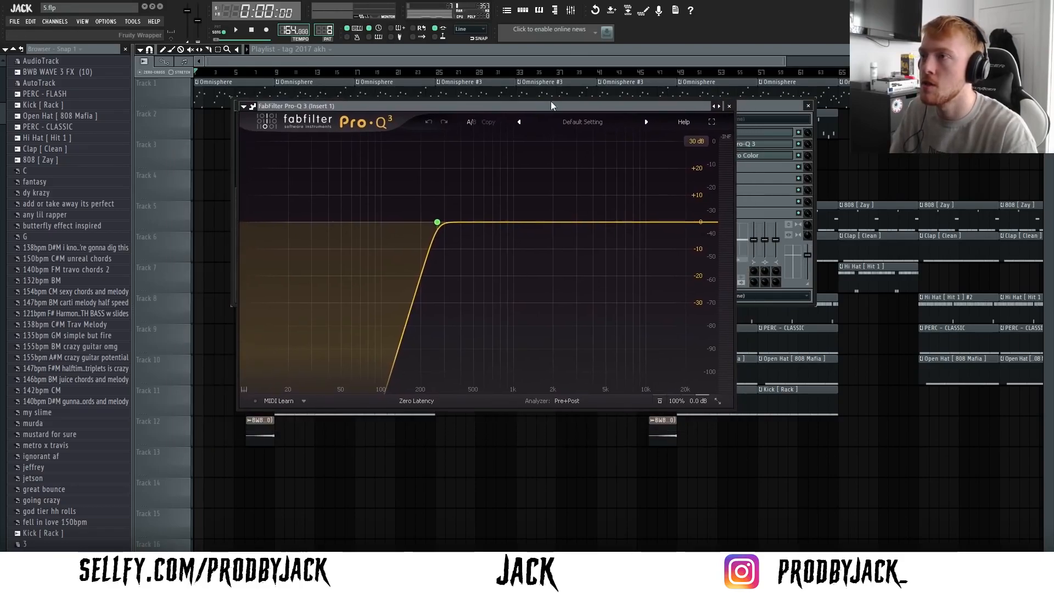
left_click(729, 106)
Load Fruity Parametric EQ 2 into Insert 1 between FabFilter Pro-Q 3 and RC-20 Retro Color
left_click(699, 165)
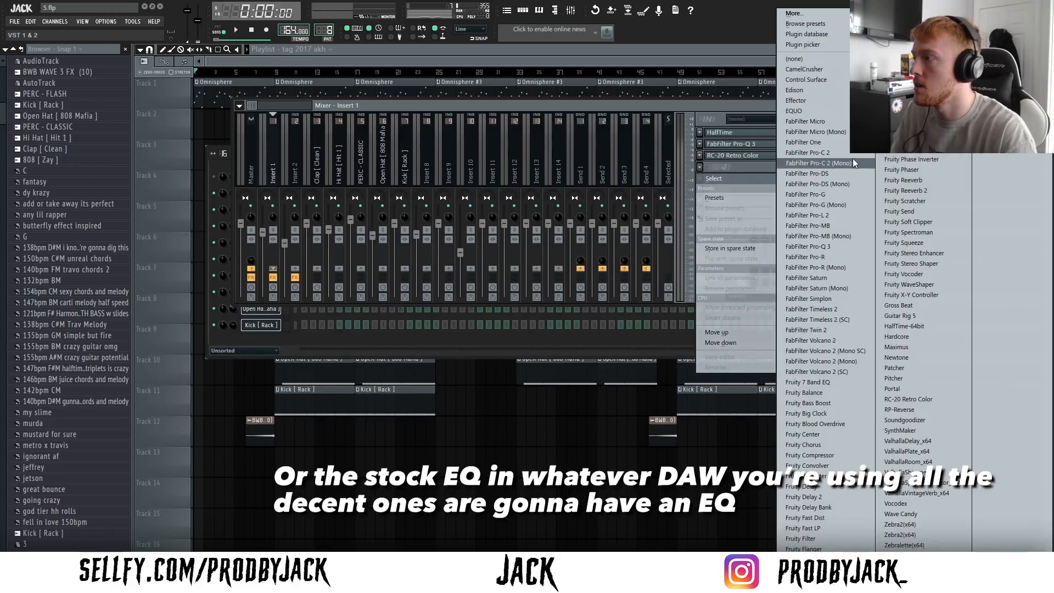
left_click(906, 148)
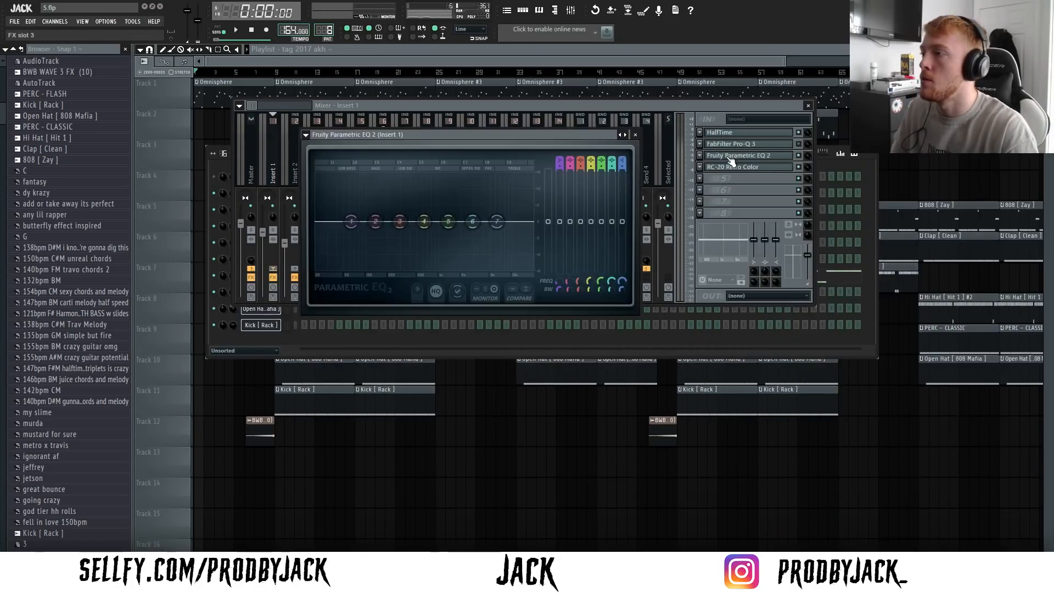
left_click_drag(591, 145, 449, 105)
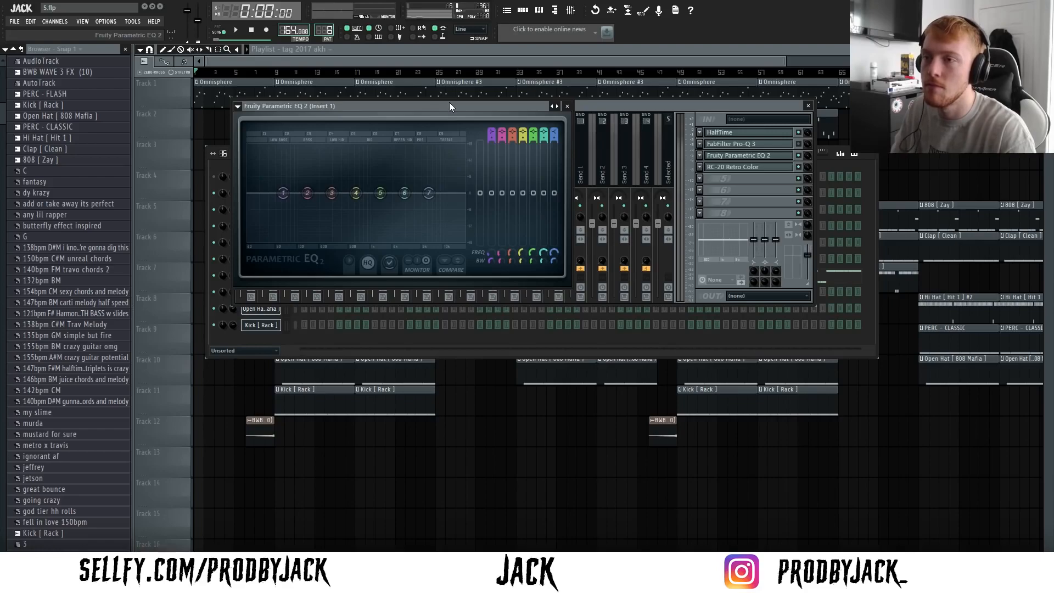
left_click_drag(445, 102, 458, 128)
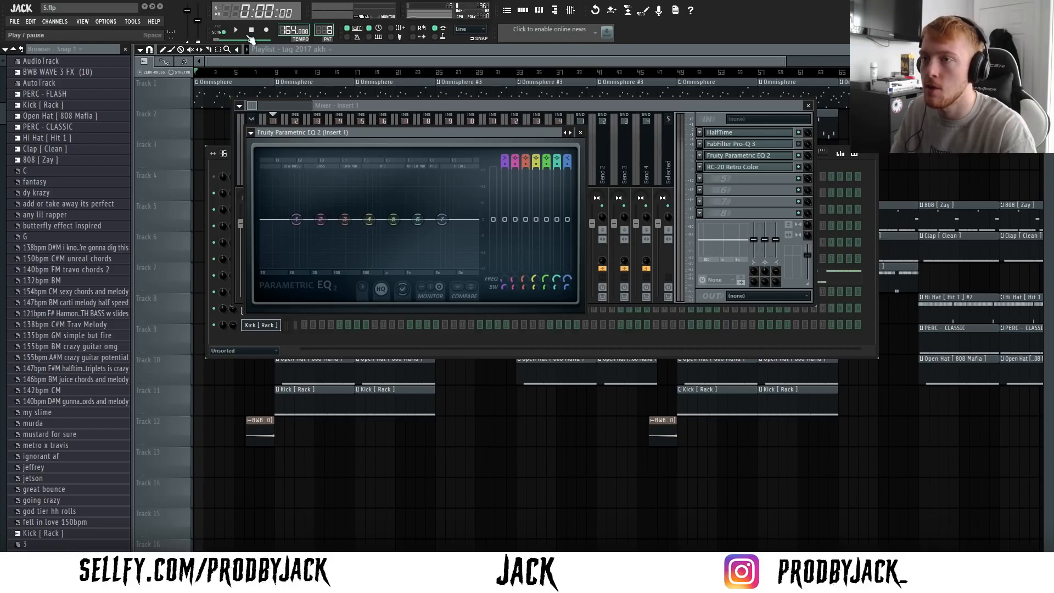
Play the intro melody from the start while watching the mixer levels, and stop playback
right_click(548, 456)
key("space")
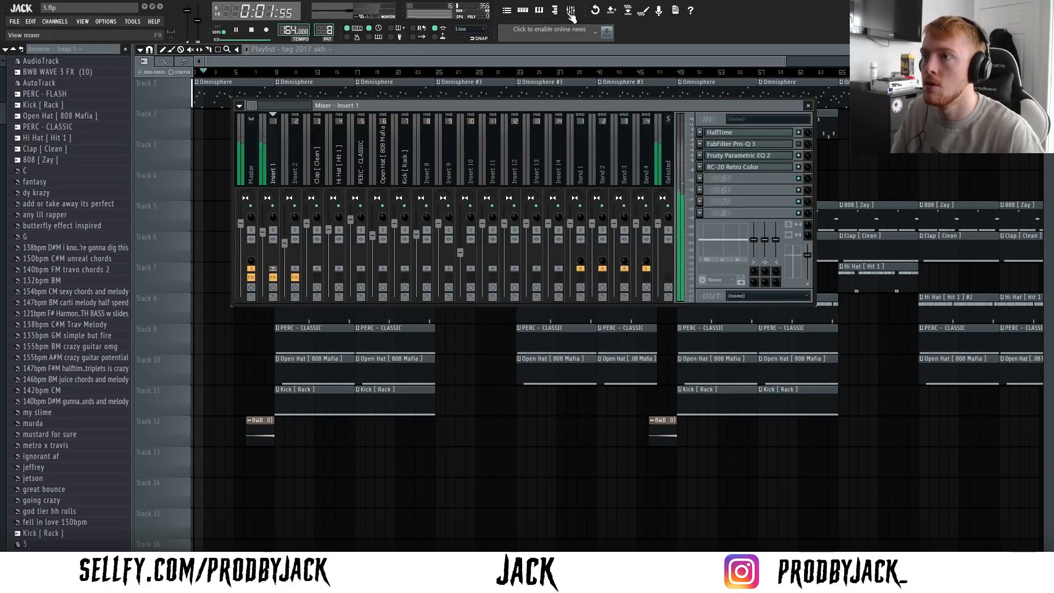
key("F9")
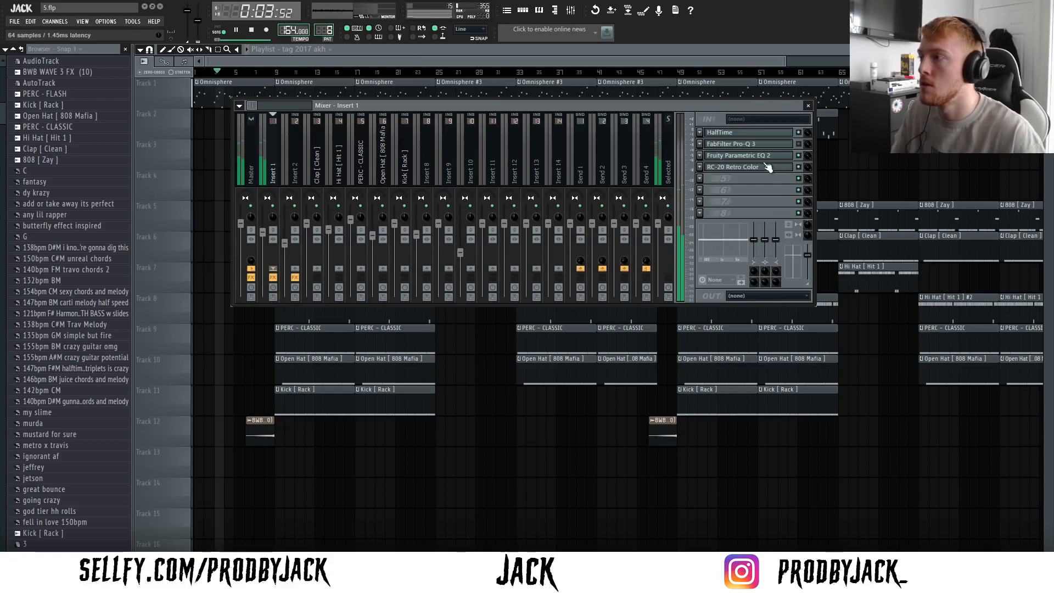
key("space")
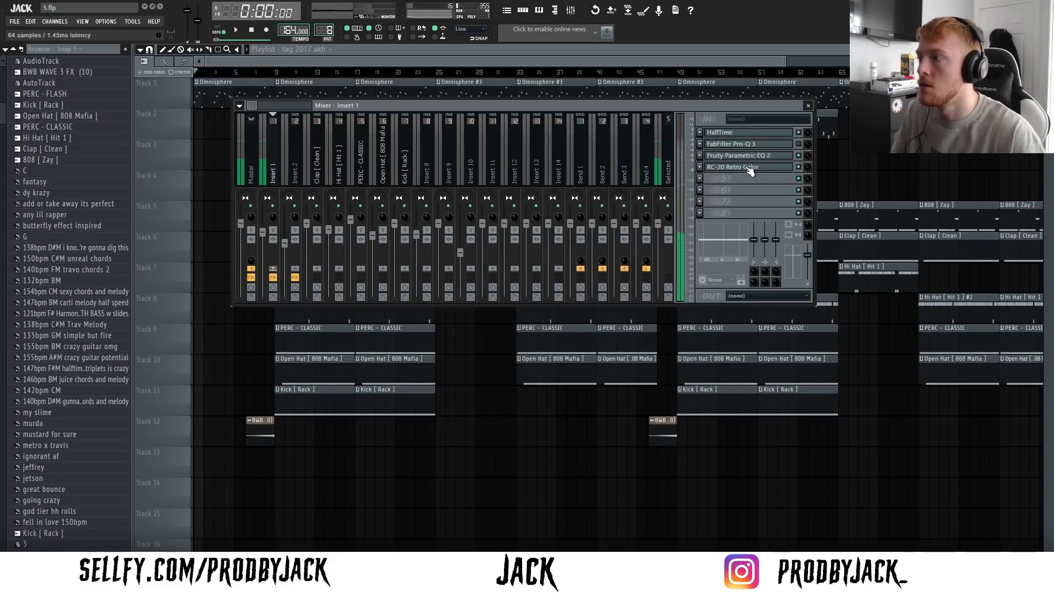
Select the first eight bars of the playlist as the playback range and mute the producer tag on Track 3
left_click(745, 160)
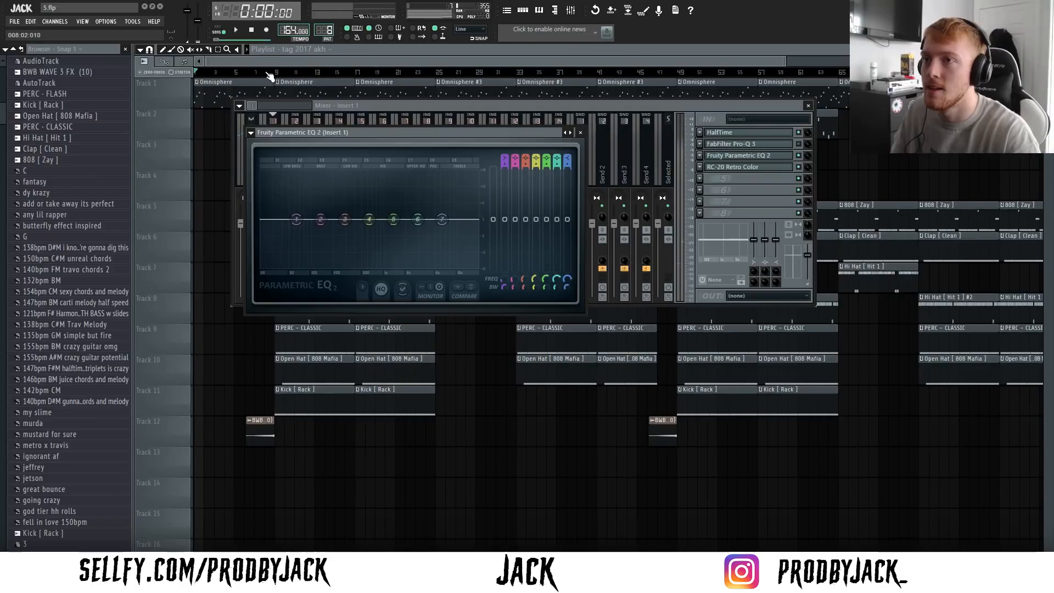
left_click(268, 74)
left_click(277, 74)
left_click_drag(277, 74, 149, 86)
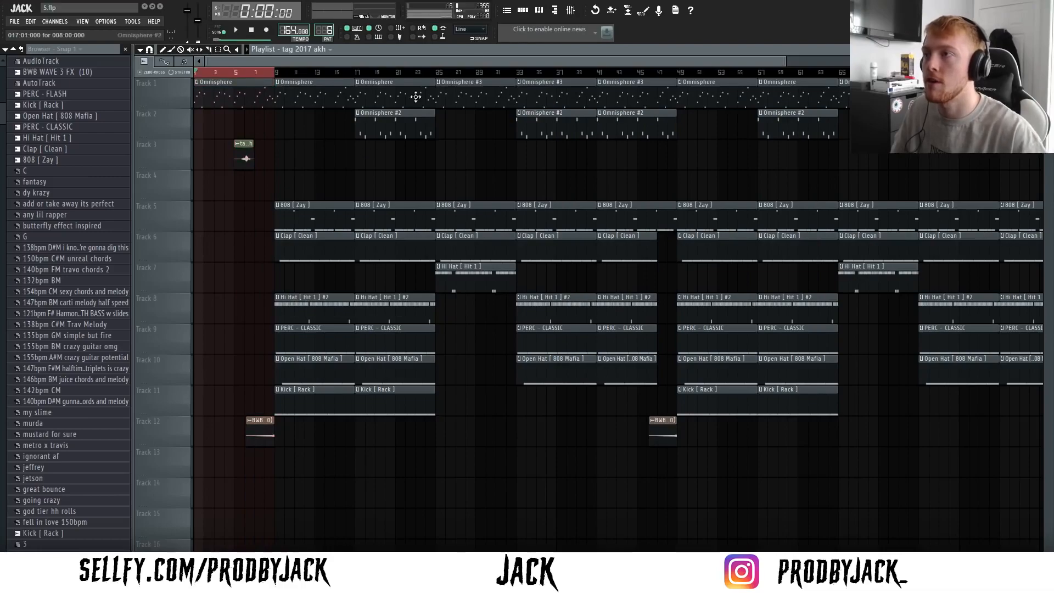
left_click(570, 10)
left_click(190, 170)
left_click(188, 166)
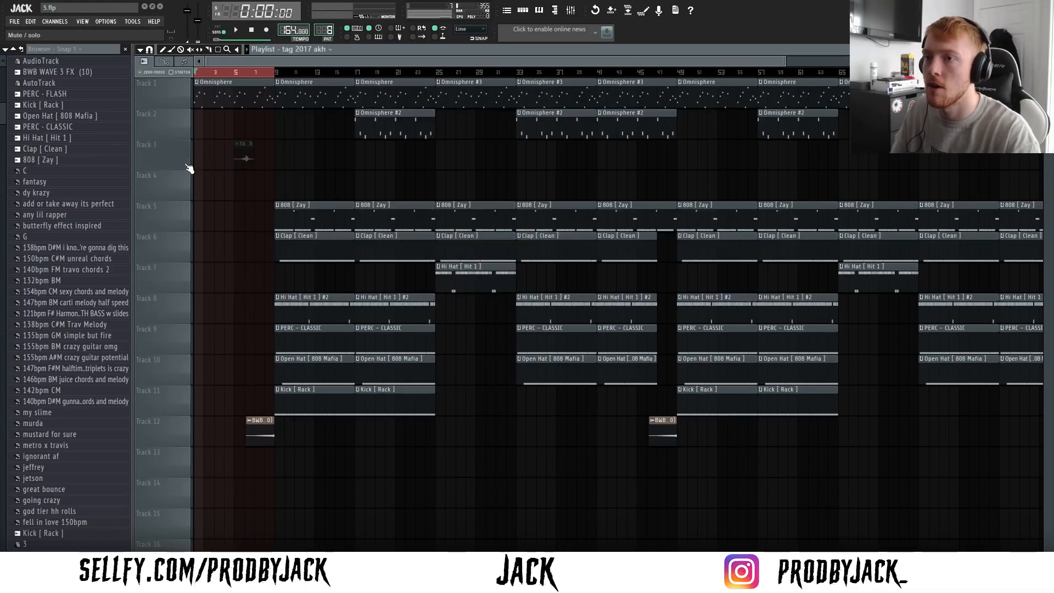
key("F9")
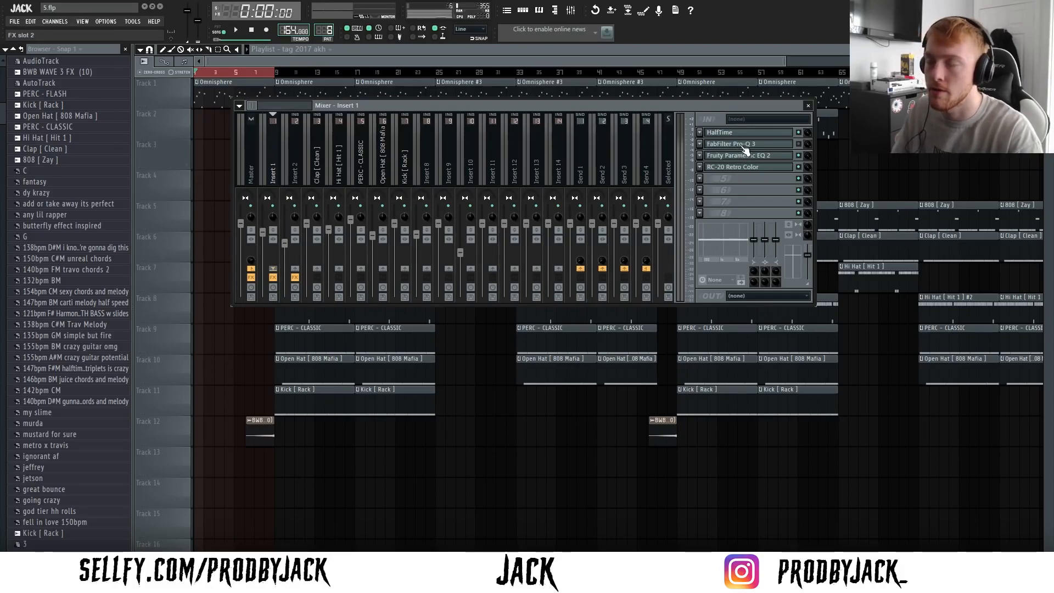
In Insert 1's Pro-Q 3, try low-cut slopes of 96 dB/oct, Brickwall and 36 dB/oct, and return to 48 dB/oct
left_click(733, 156)
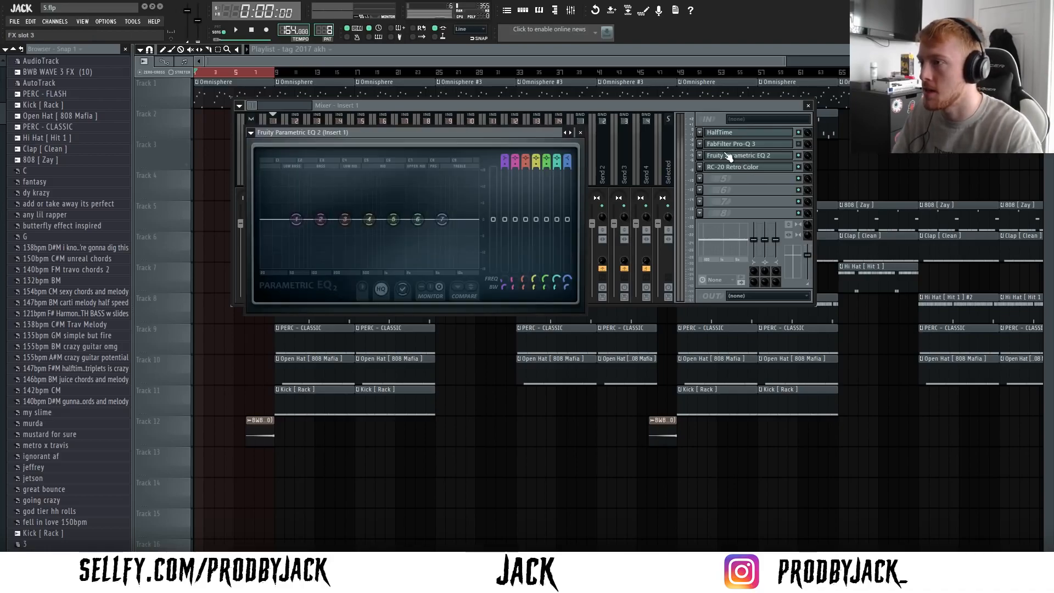
left_click_drag(374, 132, 363, 105)
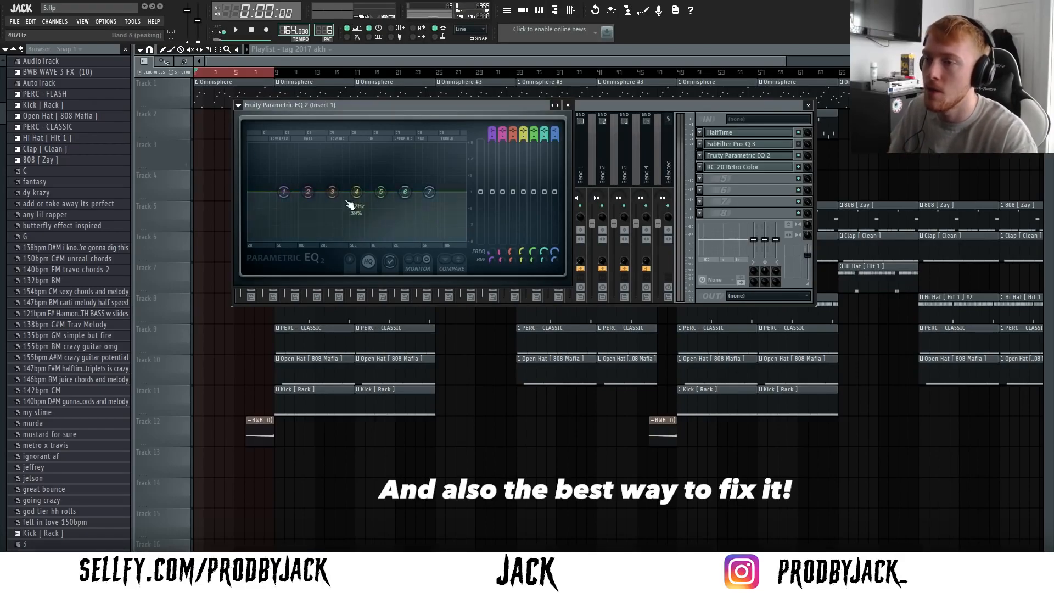
left_click(340, 368)
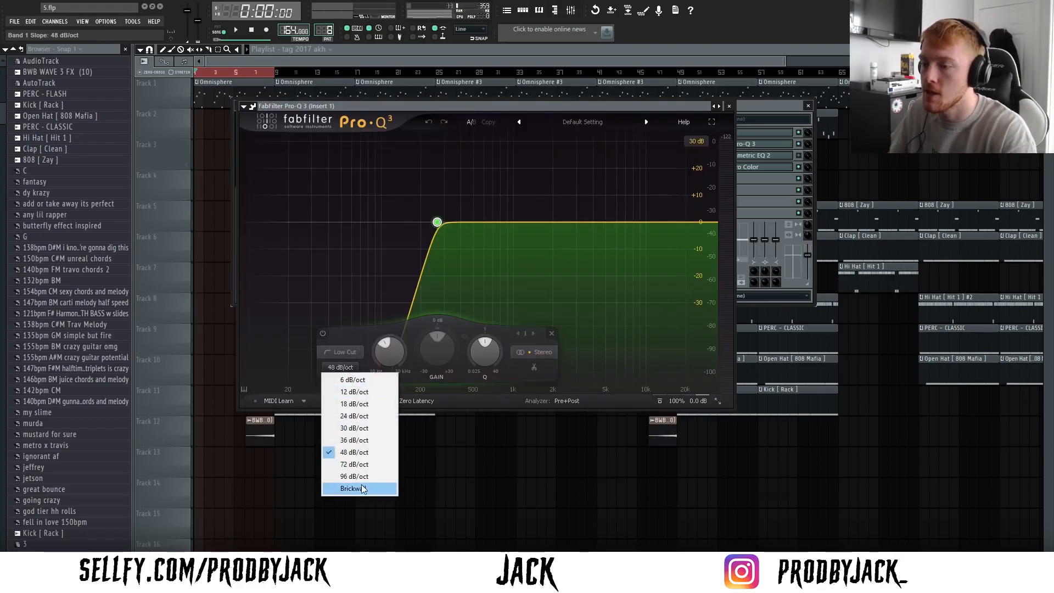
left_click(354, 476)
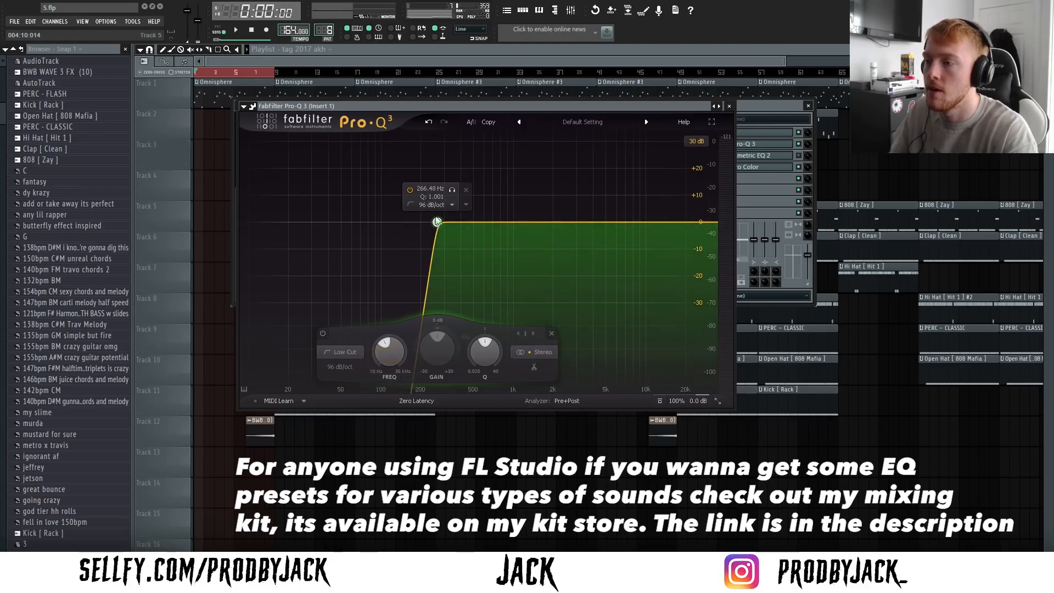
left_click(355, 368)
left_click(354, 490)
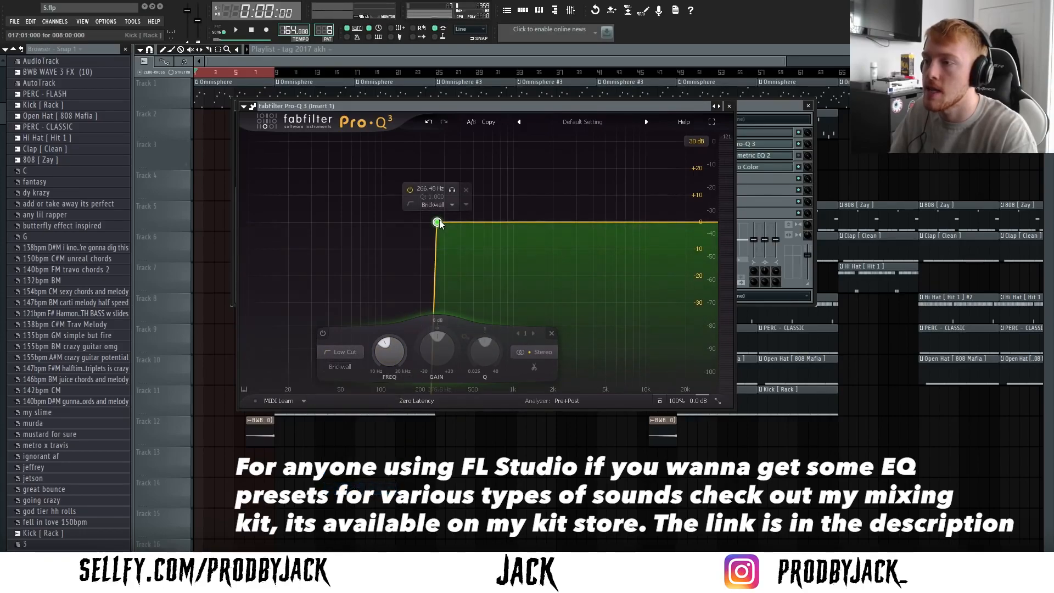
left_click(337, 368)
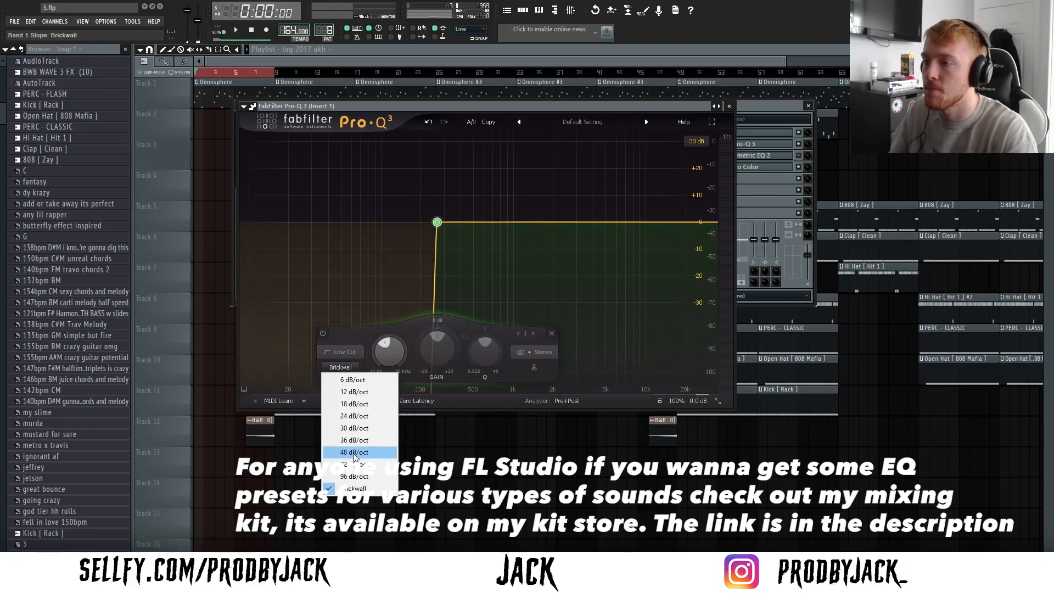
left_click(352, 453)
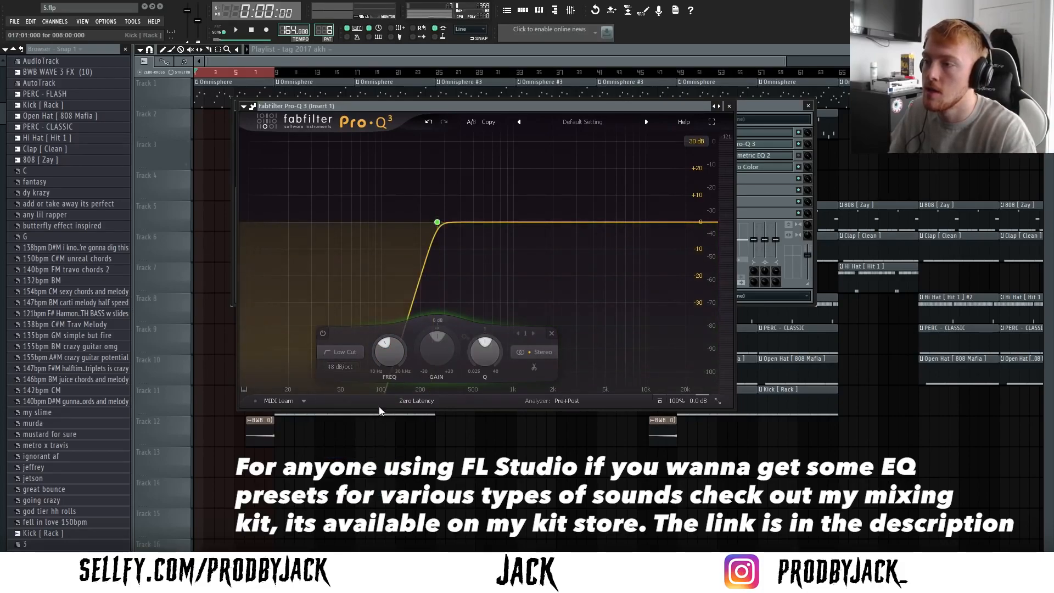
left_click(341, 367)
left_click(351, 437)
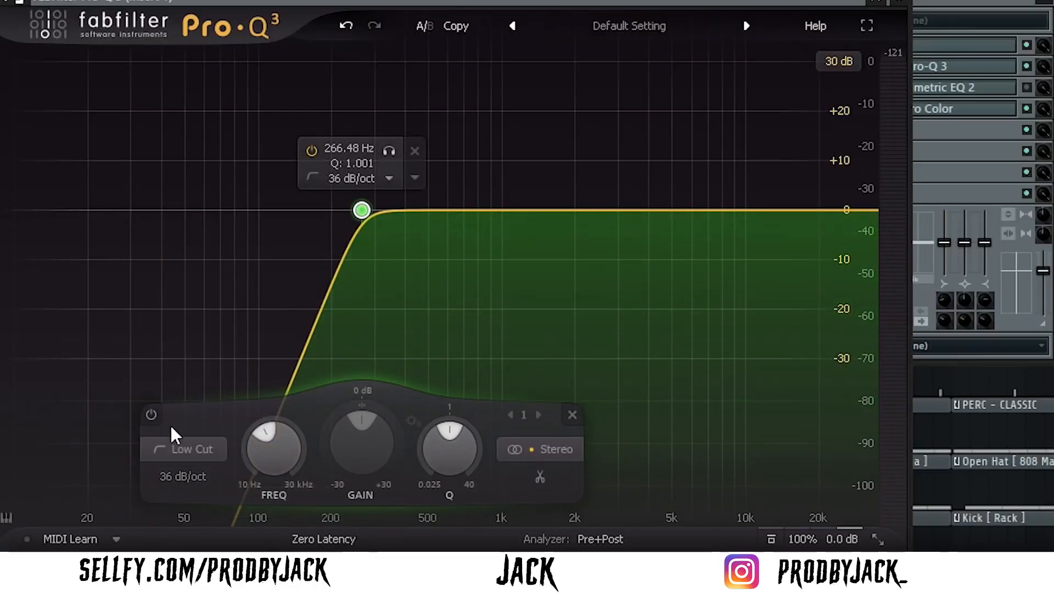
left_click(182, 476)
left_click(181, 520)
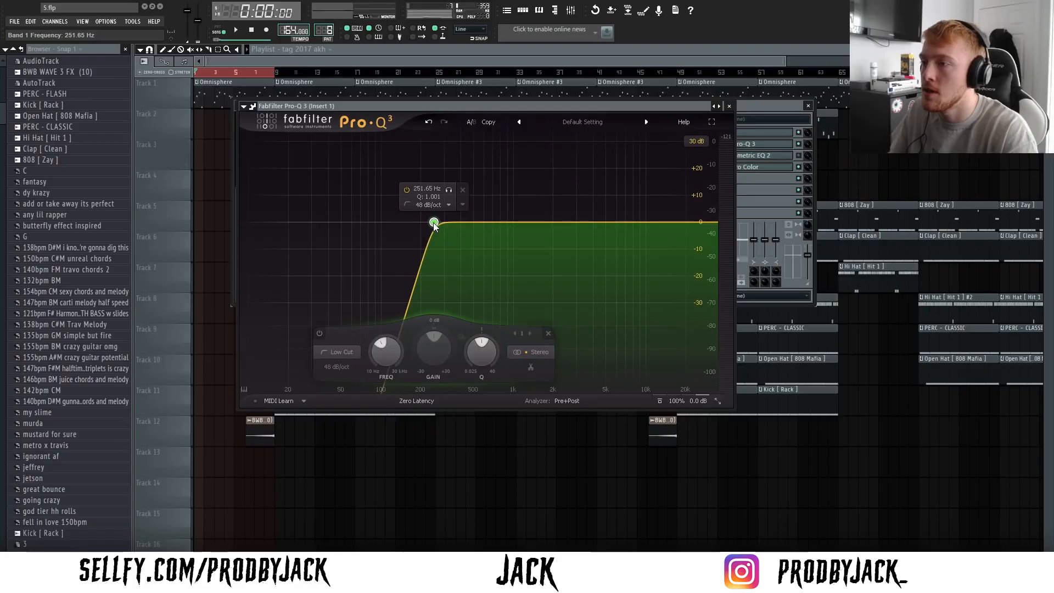
Lower the Pro-Q 3 low-cut frequency to about 238 Hz and close the equalizer window
left_click_drag(362, 210, 355, 216)
left_click_drag(434, 224, 430, 221)
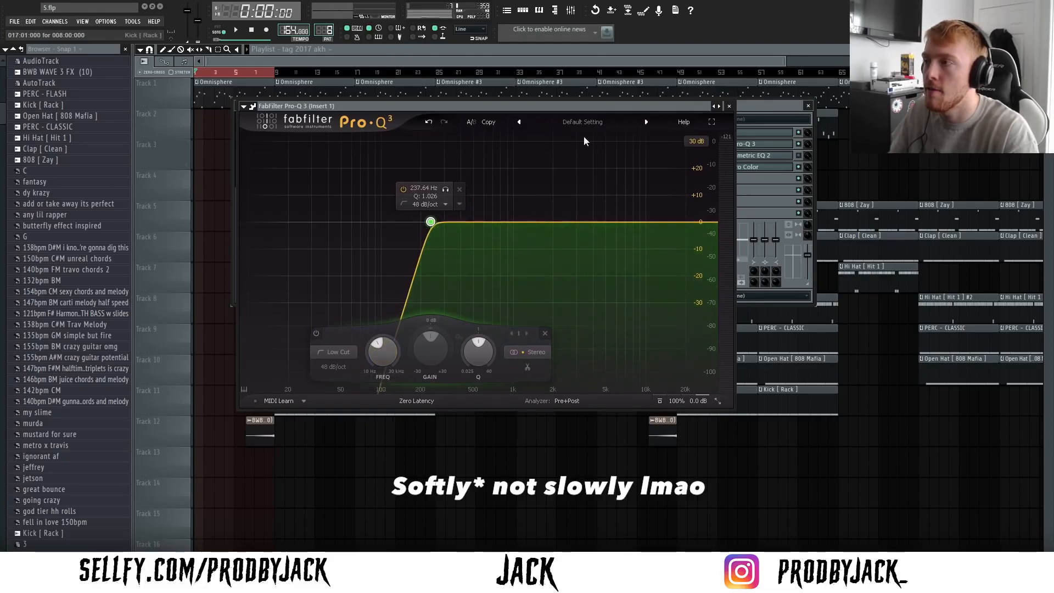
left_click(729, 107)
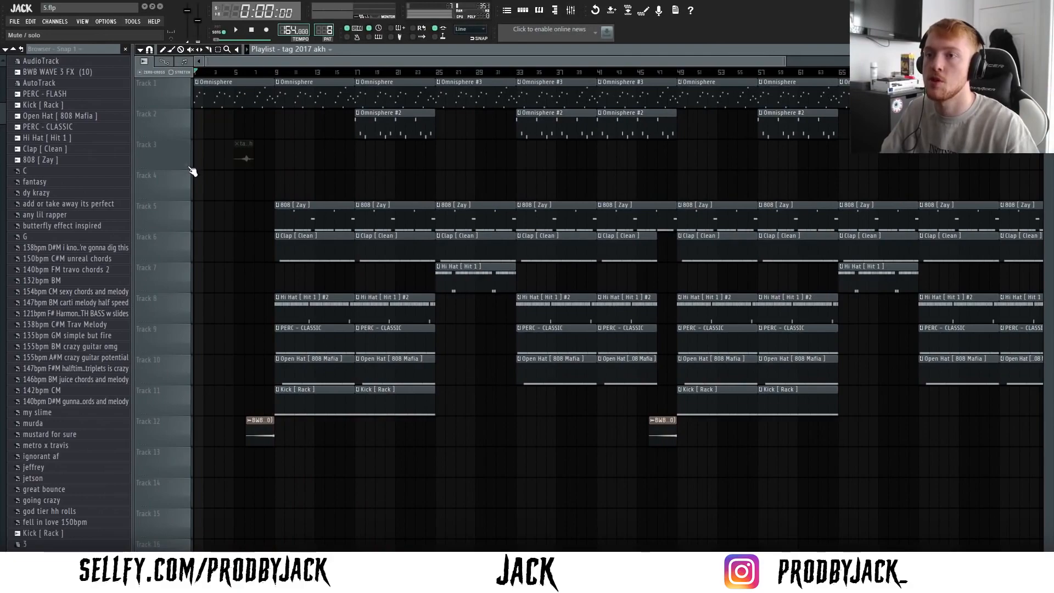
Unmute Track 3, solo the Track 1 melody, play it from bar 9 with the mixer shown, and stop playback
left_click(189, 167)
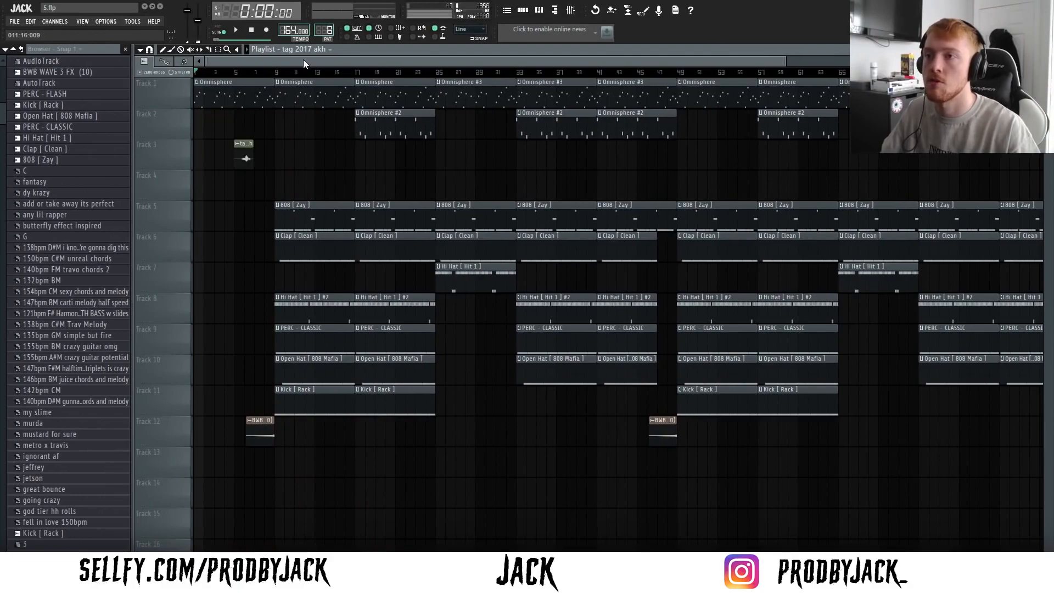
left_click(278, 72)
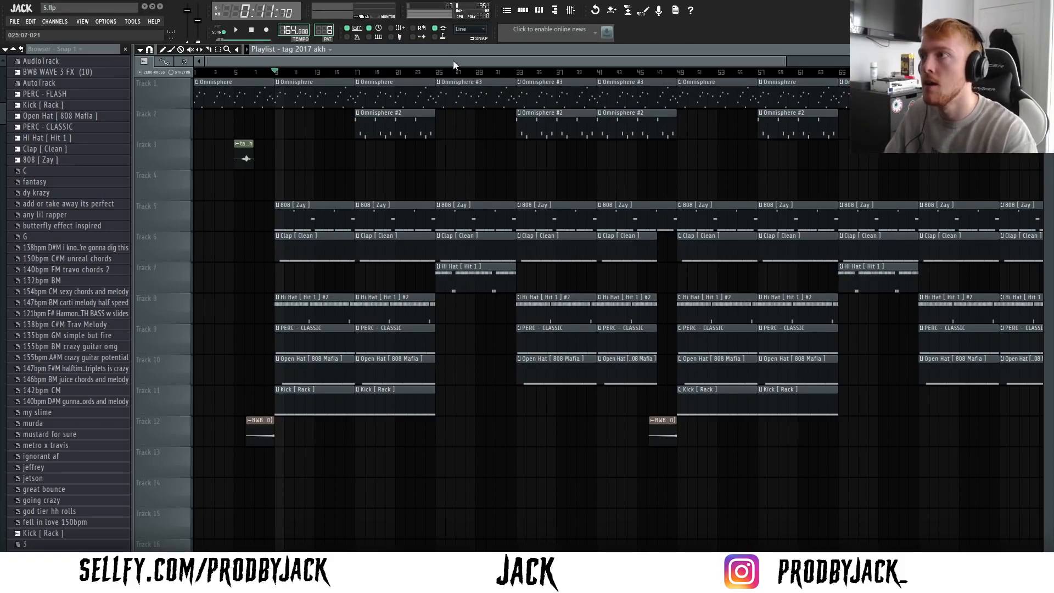
key("F9")
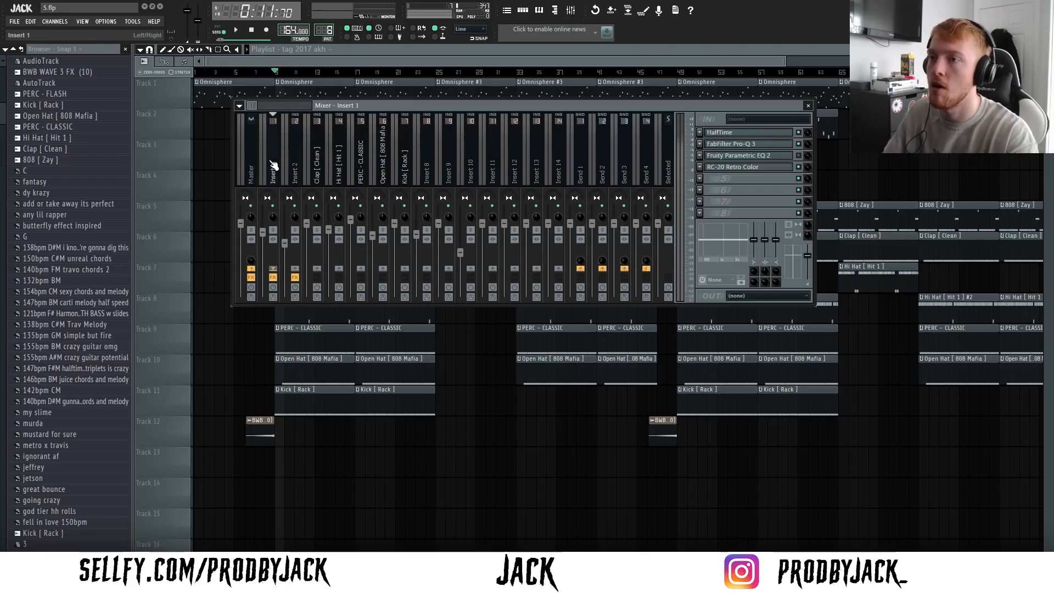
key("F9")
key("space")
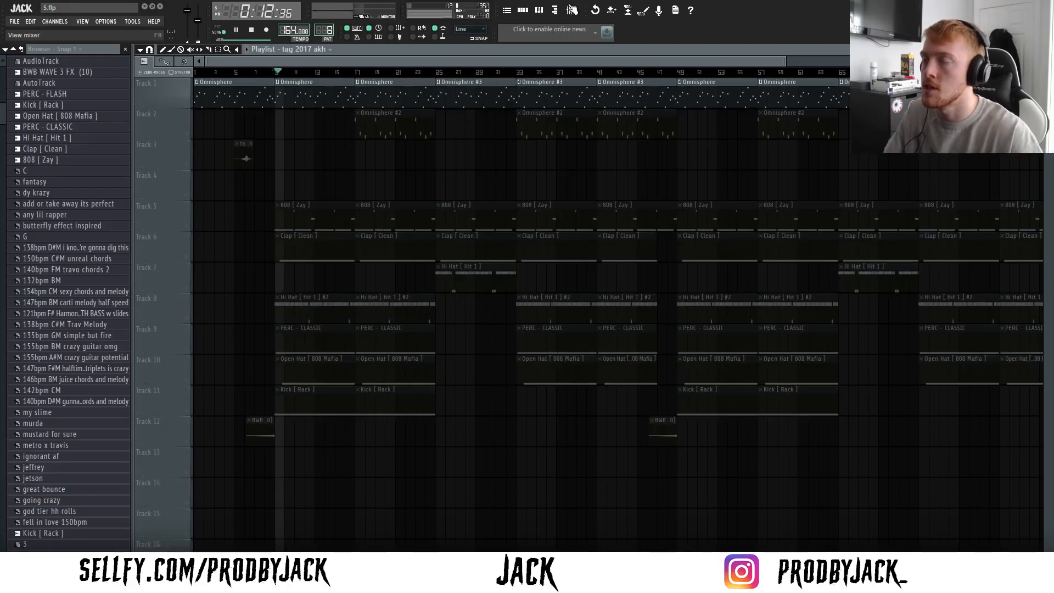
left_click(572, 11)
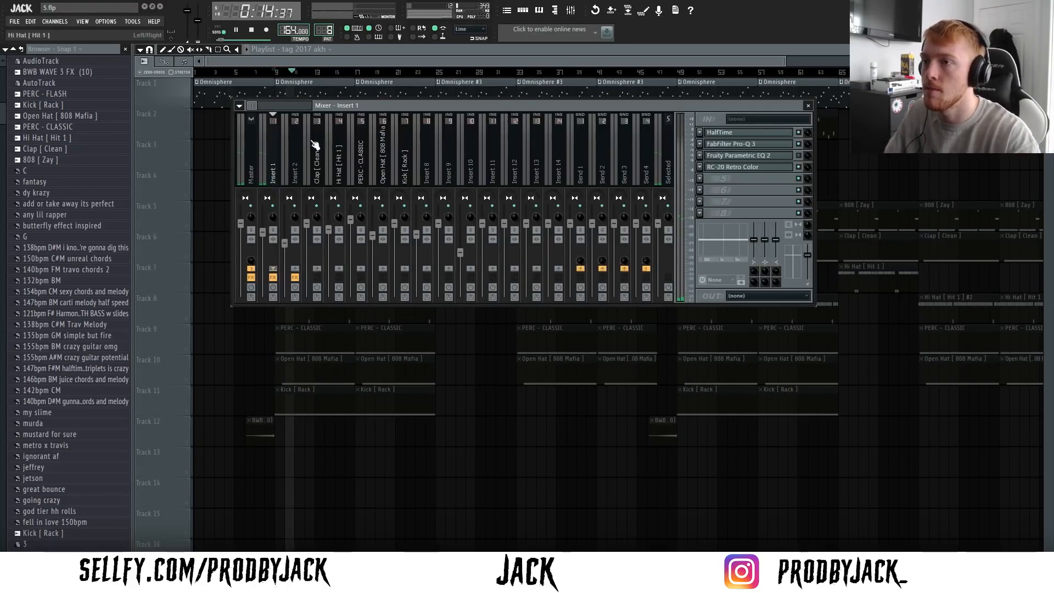
key("space")
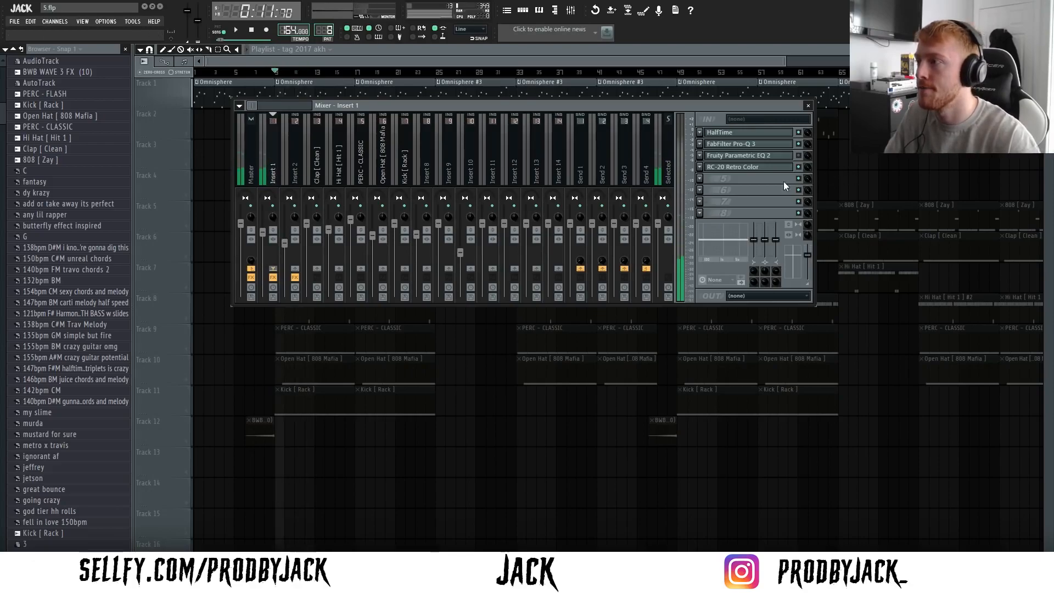
Load ValhallaVintageVerb into slot 5 of Insert 1, keep its default settings and close its window
left_click(779, 178)
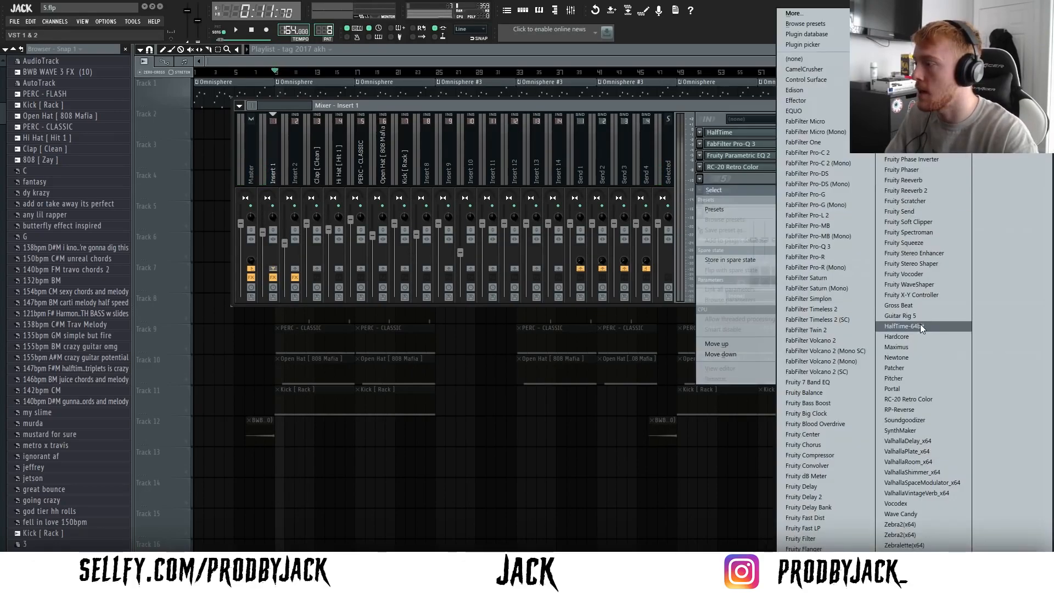
left_click(917, 492)
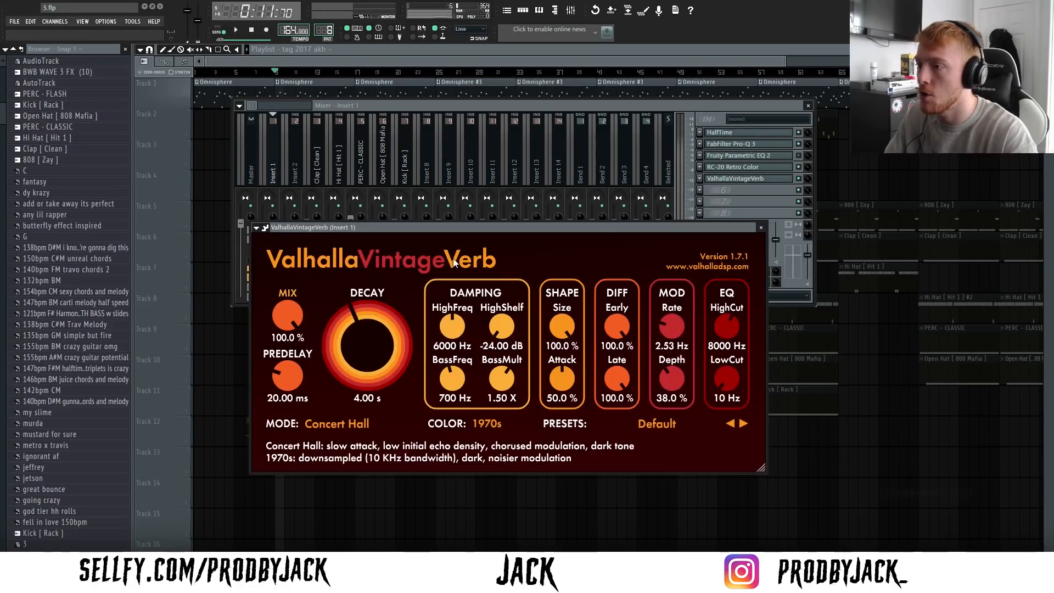
left_click_drag(489, 231, 477, 165)
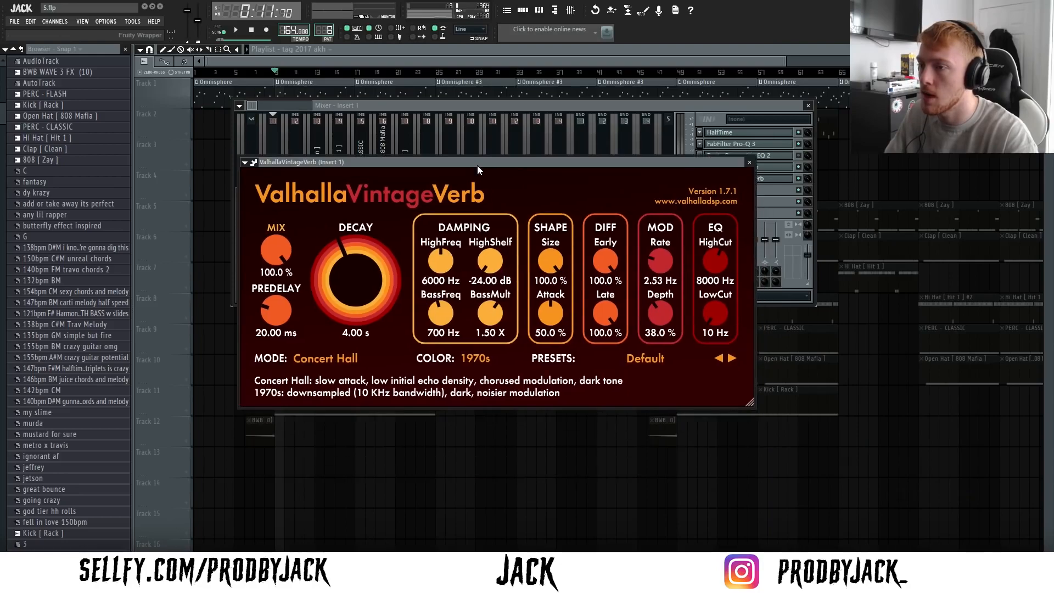
left_click(749, 161)
Load Fruity Reeverb 2 into slot 6 of Insert 1 and raise its wet level
left_click(700, 189)
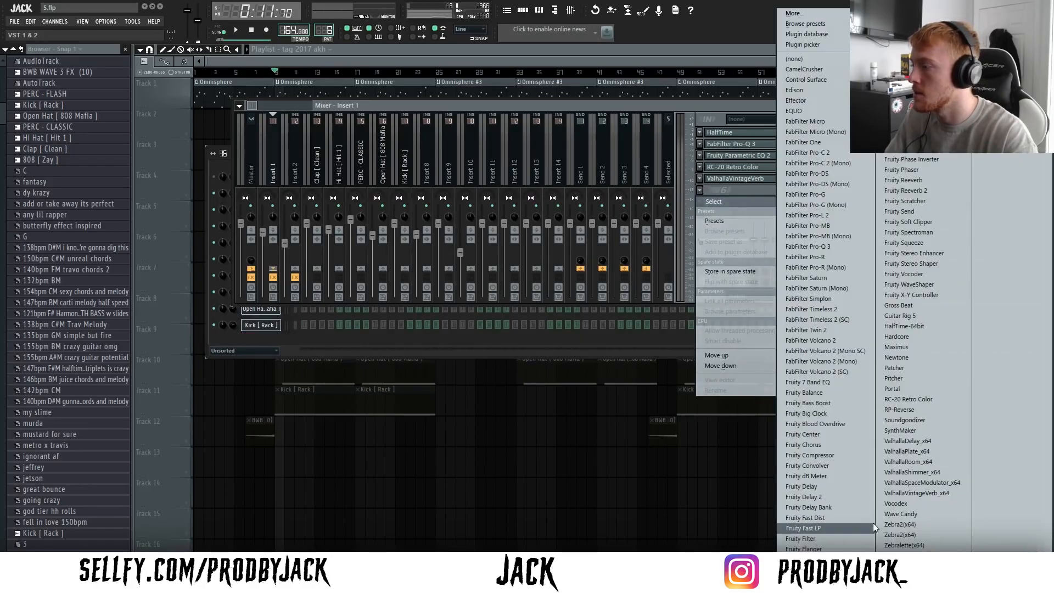
left_click(914, 190)
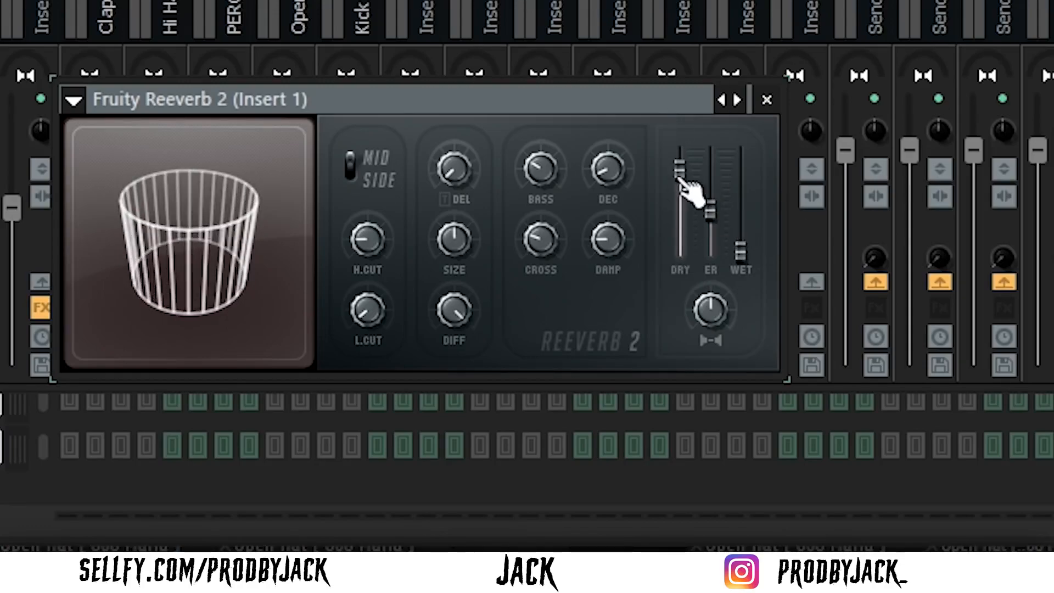
left_click_drag(741, 251, 741, 178)
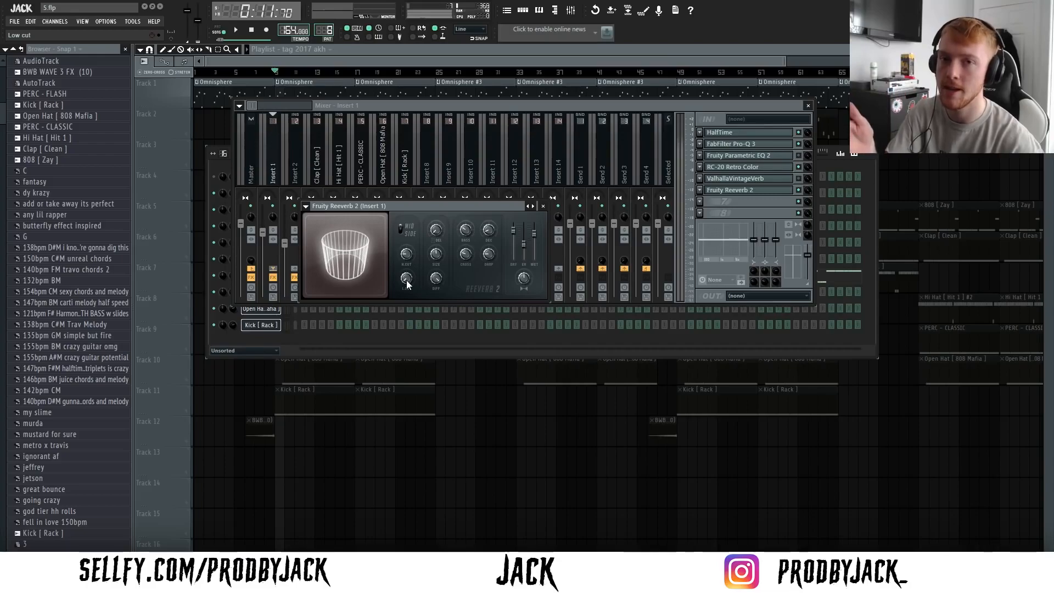
Raise Fruity Reeverb 2's low cut, adjust its high cut and room size, and close its window
left_click_drag(406, 280, 406, 263)
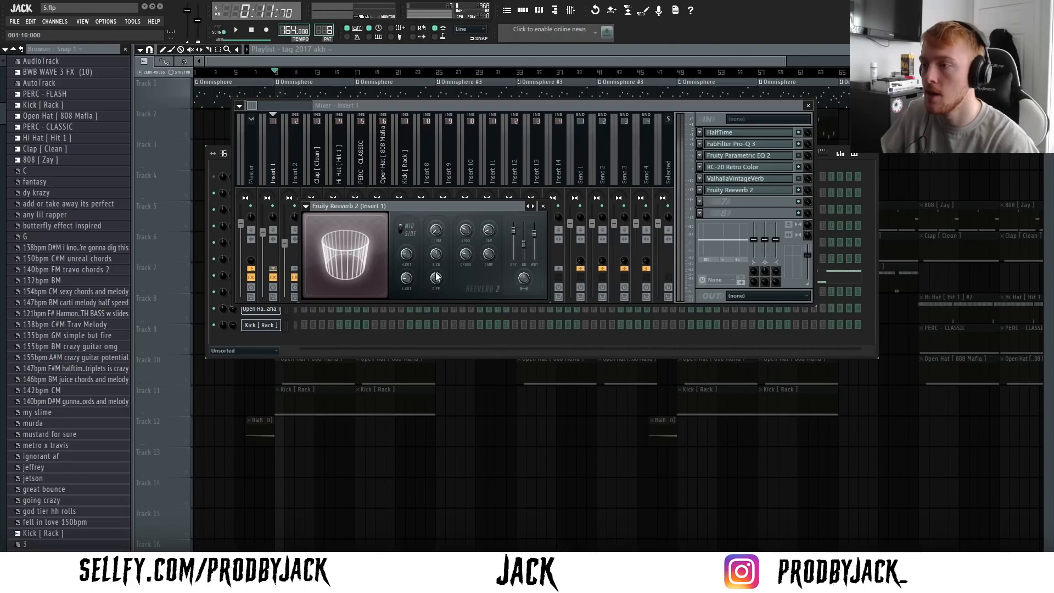
left_click(405, 254)
left_click_drag(405, 254, 437, 248)
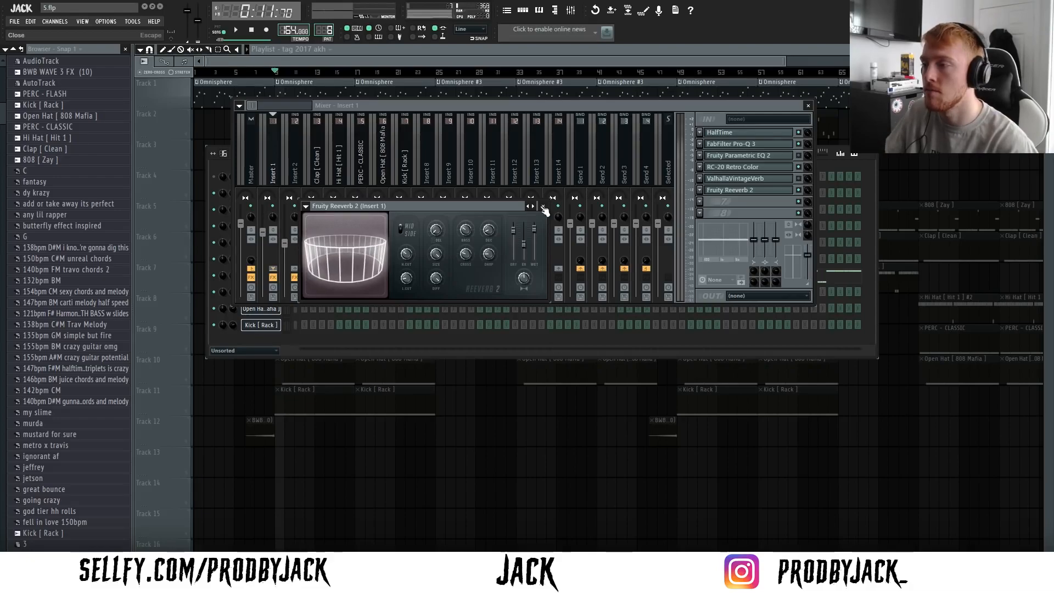
left_click(543, 206)
Toggle Fruity Reeverb 2 off and set ValhallaVintageVerb to 30.4% mix, 4.38 ms predelay, 2.81 s decay and 360 Hz LowCut
left_click(799, 190)
left_click(790, 179)
left_click(789, 179)
left_click(789, 179)
left_click_drag(271, 249, 249, 359)
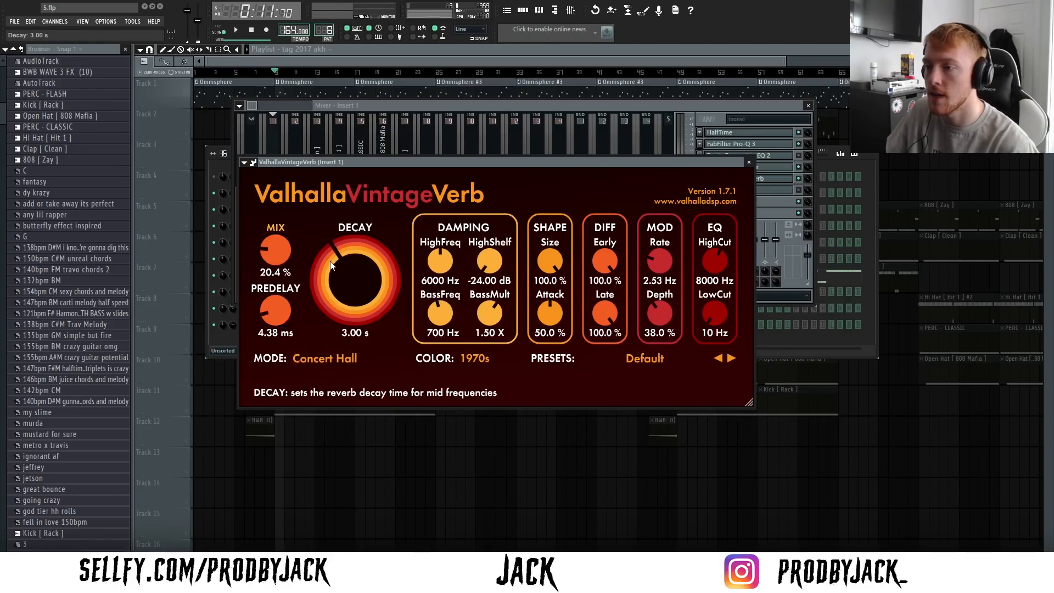
left_click_drag(328, 267, 311, 263)
left_click_drag(718, 322, 713, 299)
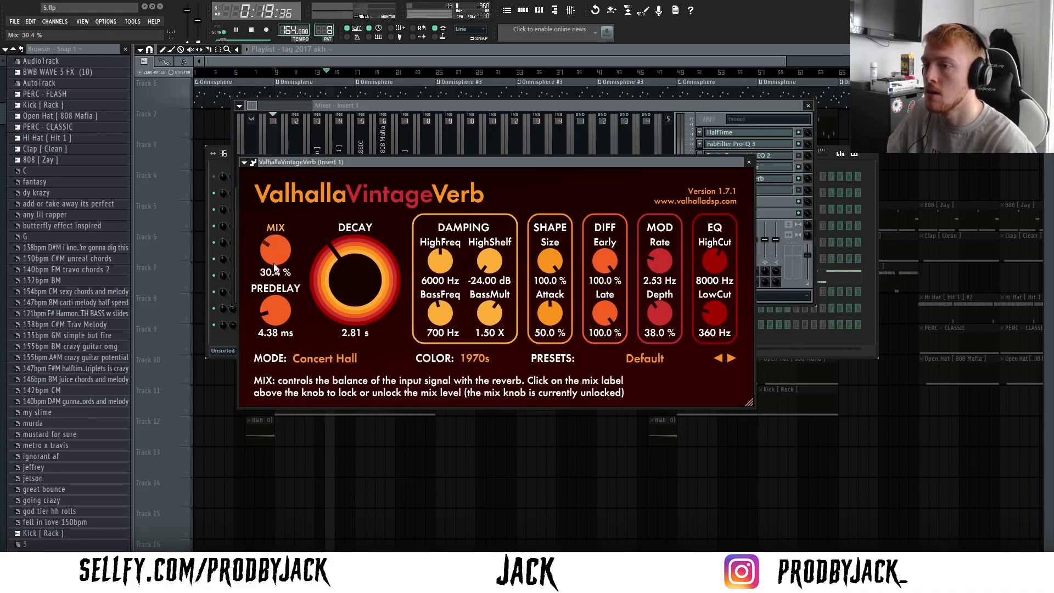
Set ValhallaVintageVerb's mix to 42.4% and decay to 3.00 s during playback, close its window and stop playback
left_click_drag(326, 258, 272, 249)
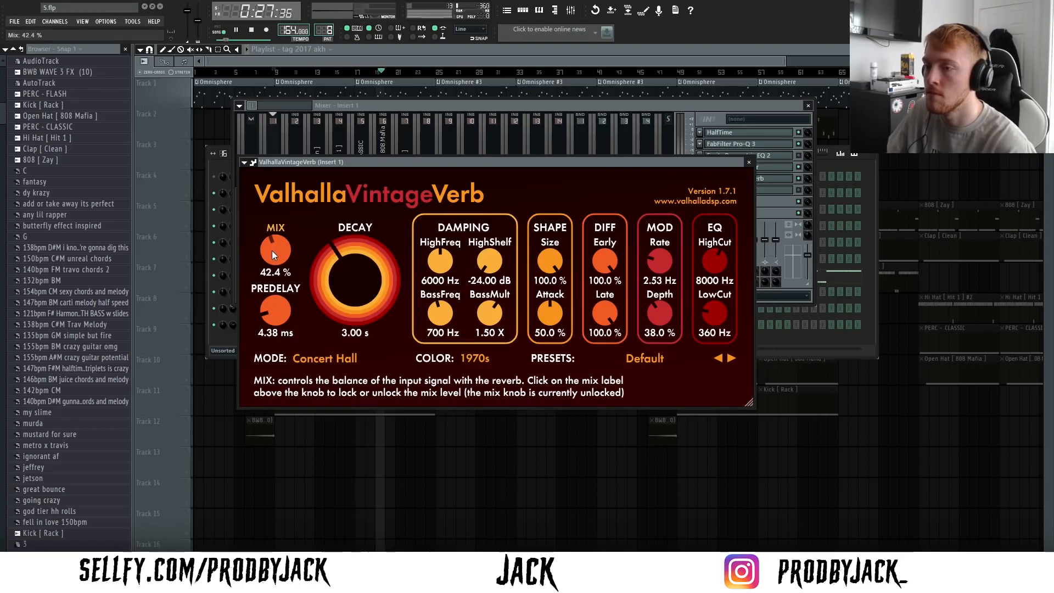
left_click(749, 162)
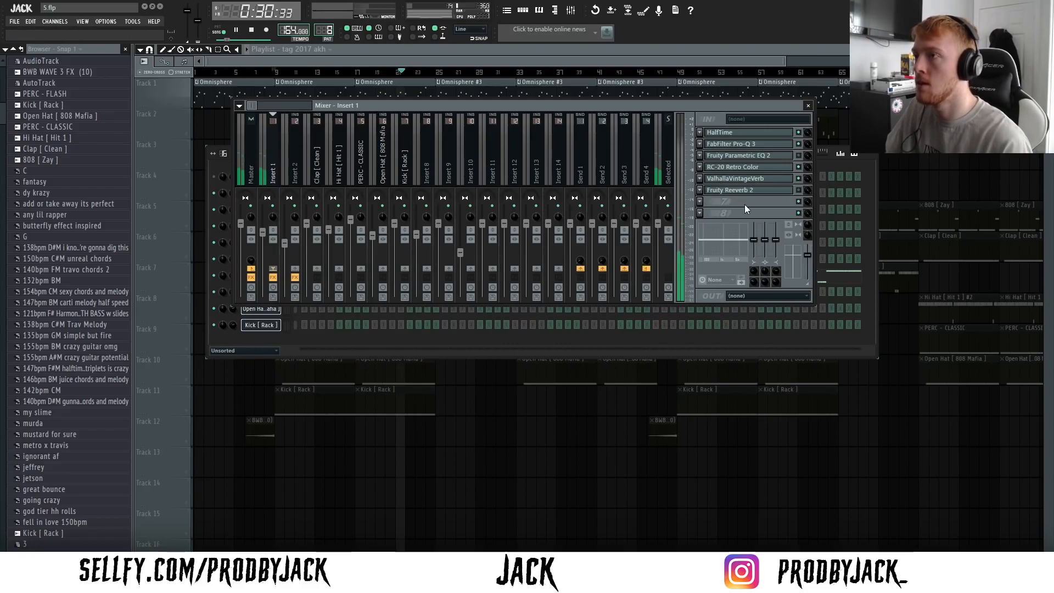
key("space")
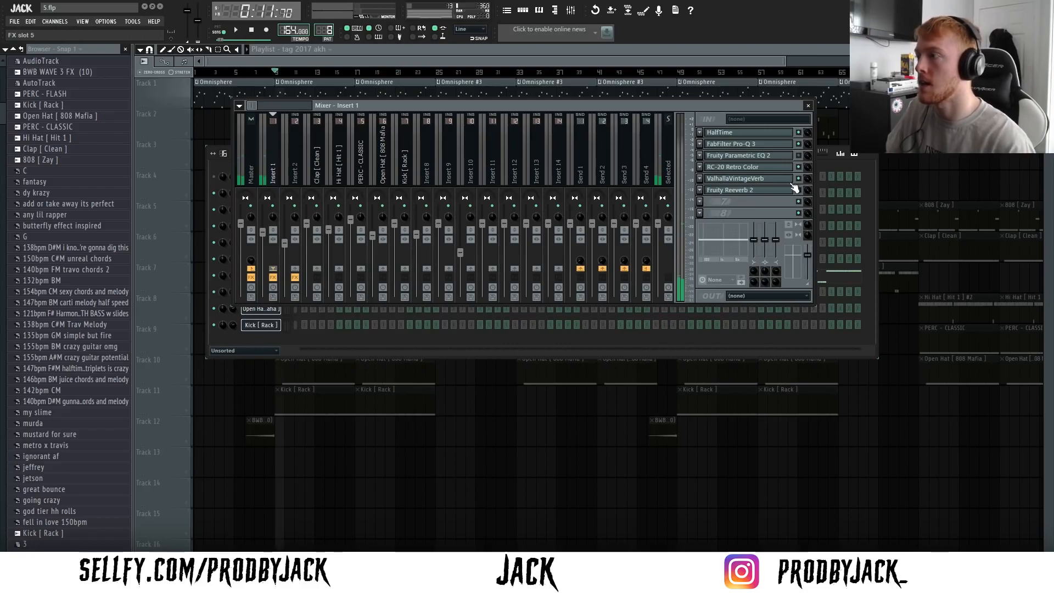
Open the Omnisphere melody instrument from the channel rack to check its effects, and close it
left_click(937, 160)
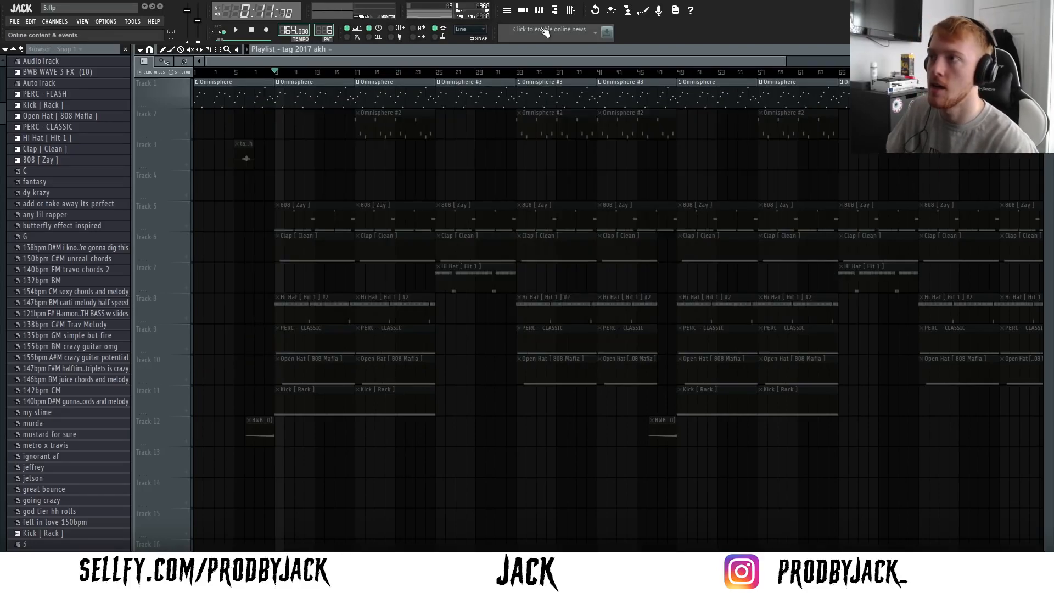
left_click(522, 11)
left_click(269, 195)
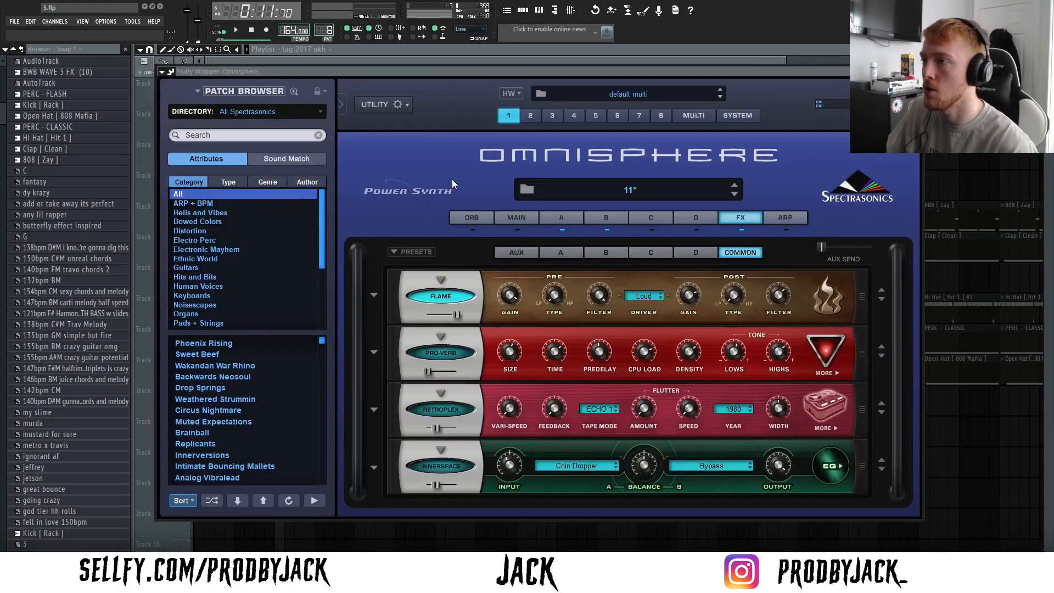
left_click(147, 104)
Replace ValhallaVintageVerb with Fruity Delay 2 in slot 5 of Insert 1, clear slot 6, and open the delay's window
left_click(571, 11)
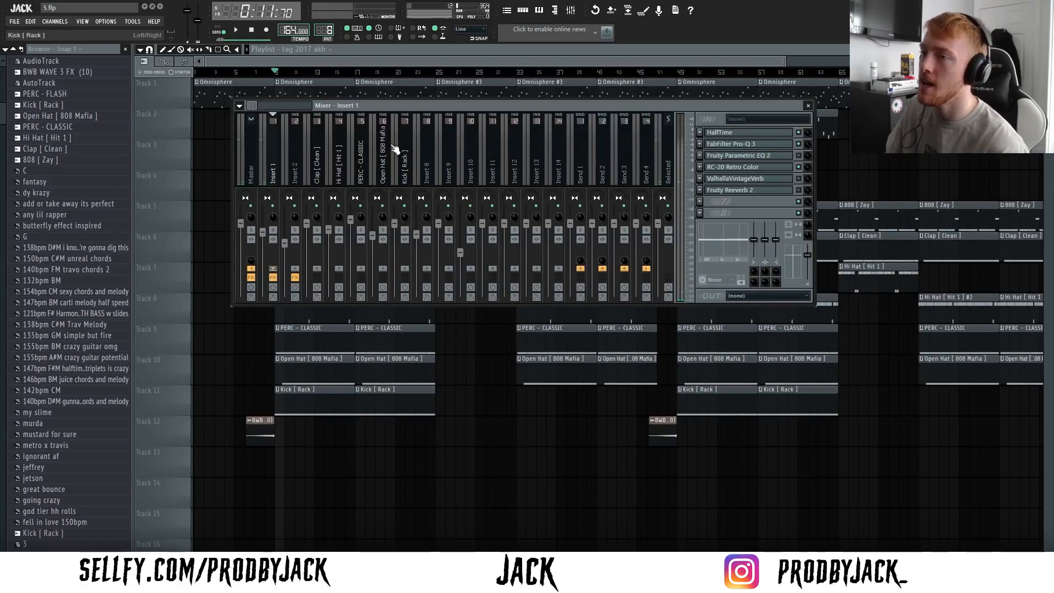
left_click(699, 178)
mouse_move(717, 190)
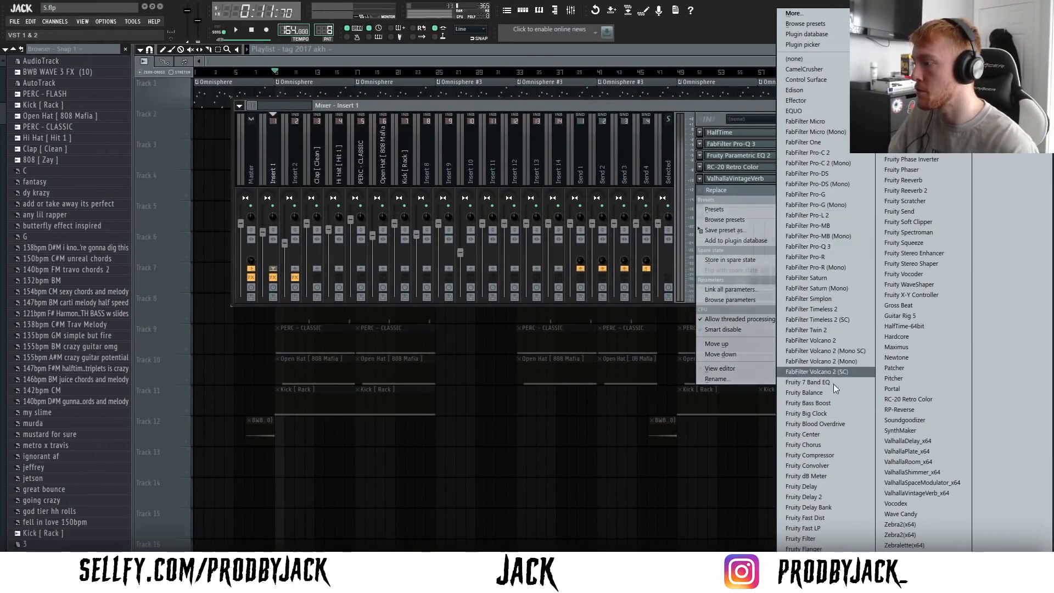
left_click(834, 497)
left_click(802, 183)
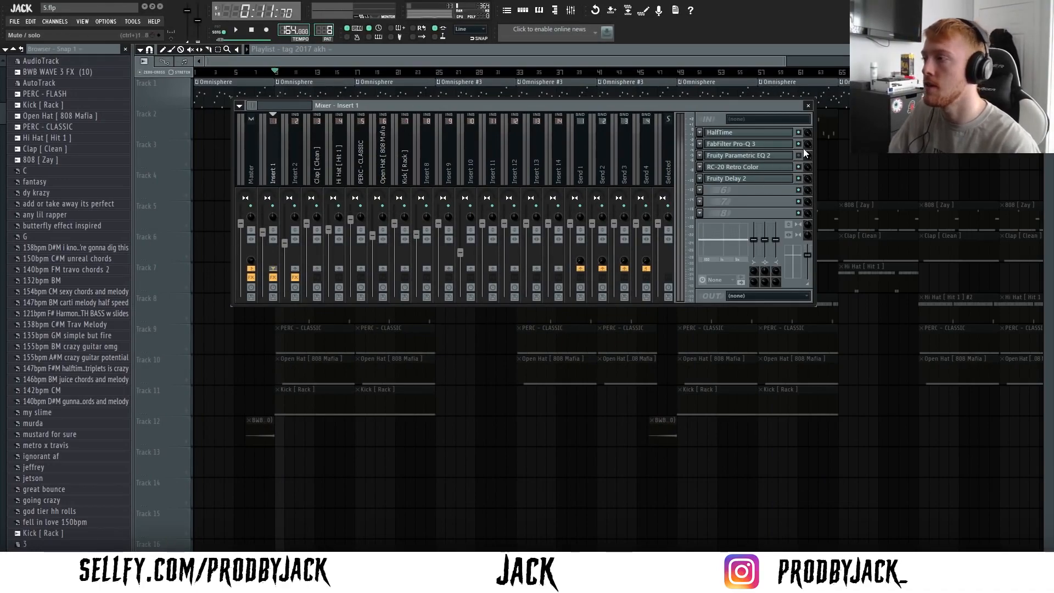
left_click(750, 179)
left_click_drag(302, 169, 329, 189)
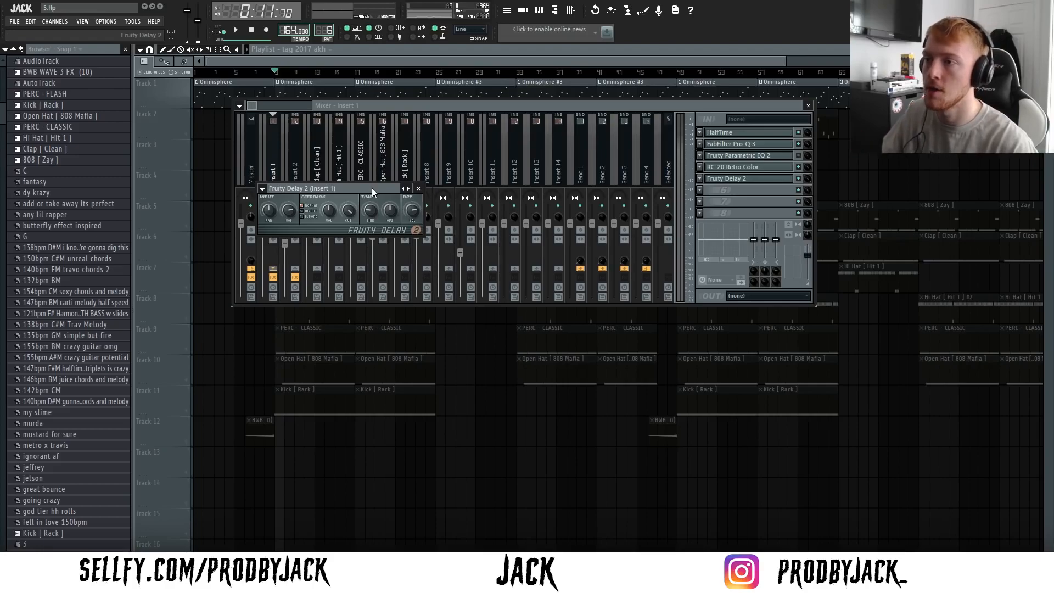
Toggle the Fruity Delay 2 slot and briefly play the melody from bar 9 with the mixer closed
left_click(779, 179)
left_click(799, 178)
right_click(883, 175)
key("space")
key("space")
left_click(571, 10)
left_click(808, 105)
key("space")
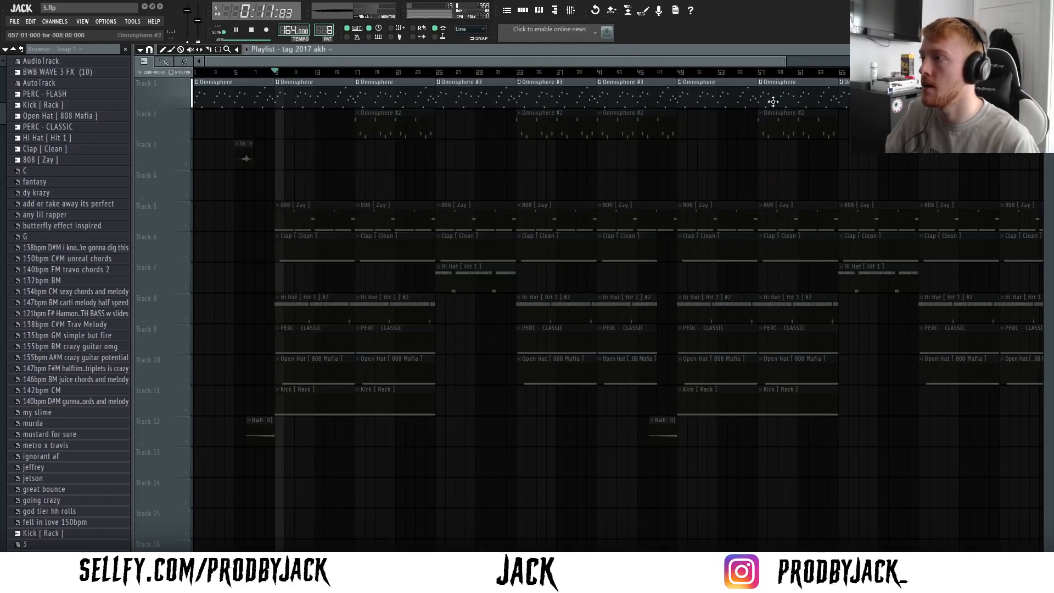
key("space")
In Insert 1's Fruity Delay 2, switch the feedback to ping pong and set the delay time to 8:00
left_click(570, 10)
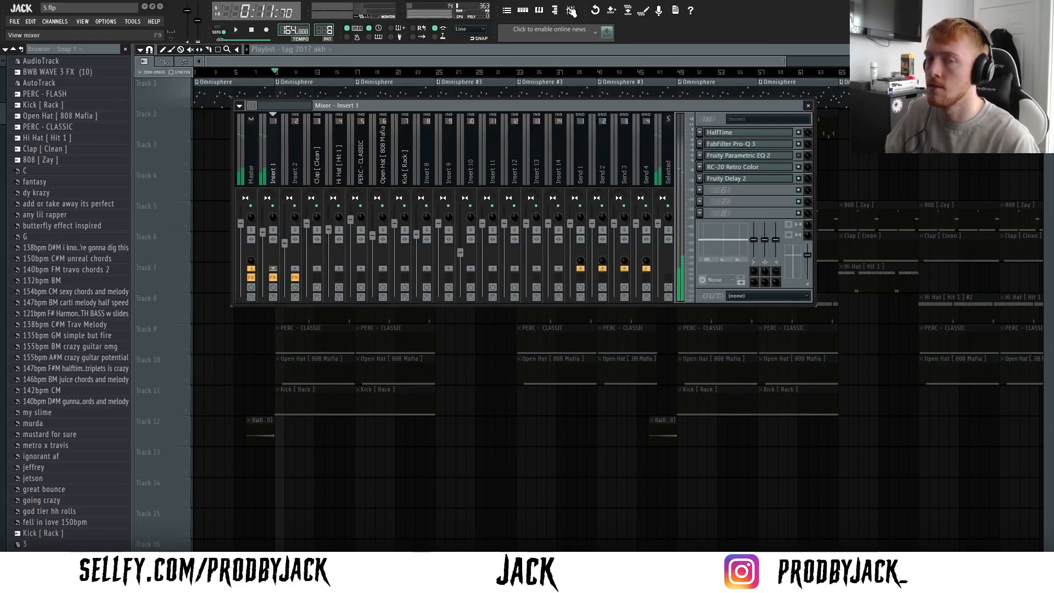
left_click(769, 180)
left_click(769, 181)
left_click(768, 181)
left_click_drag(336, 188, 368, 178)
left_click(336, 207)
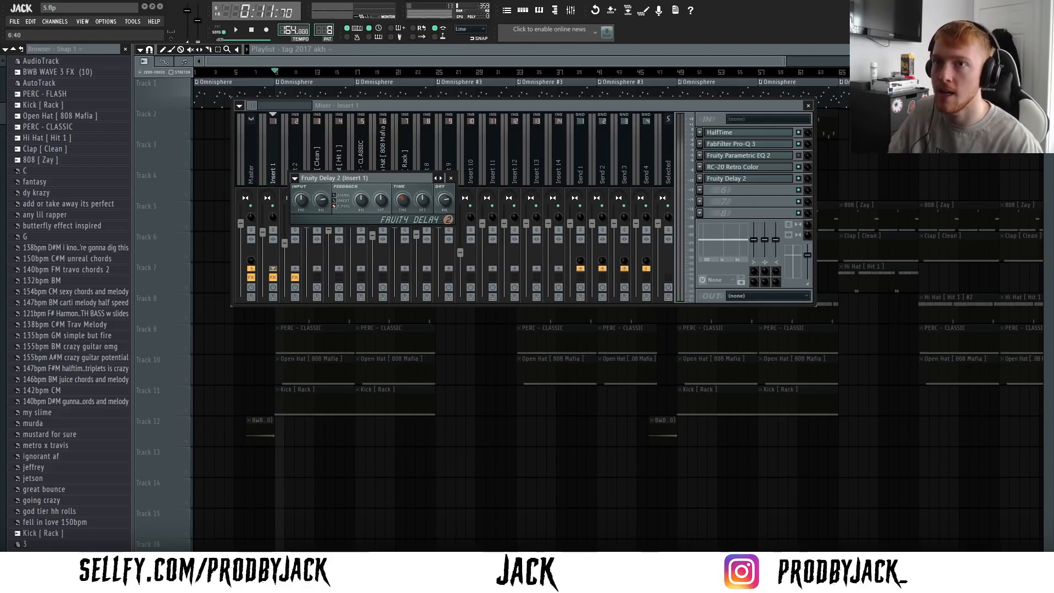
left_click_drag(402, 200, 402, 196)
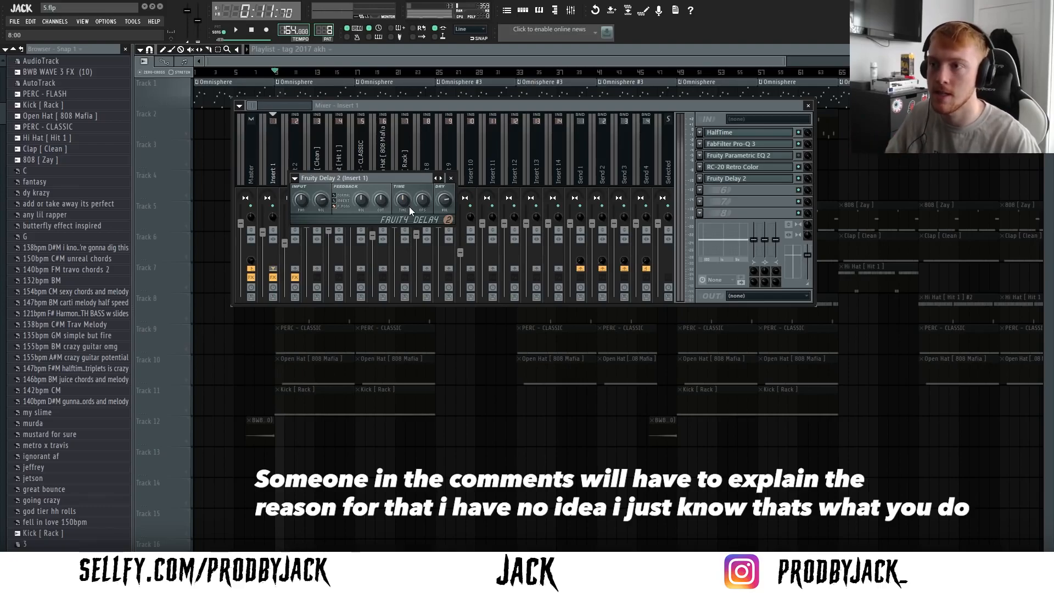
Audition the melody with the delay, lower Fruity Delay 2's time and close its window
key("space")
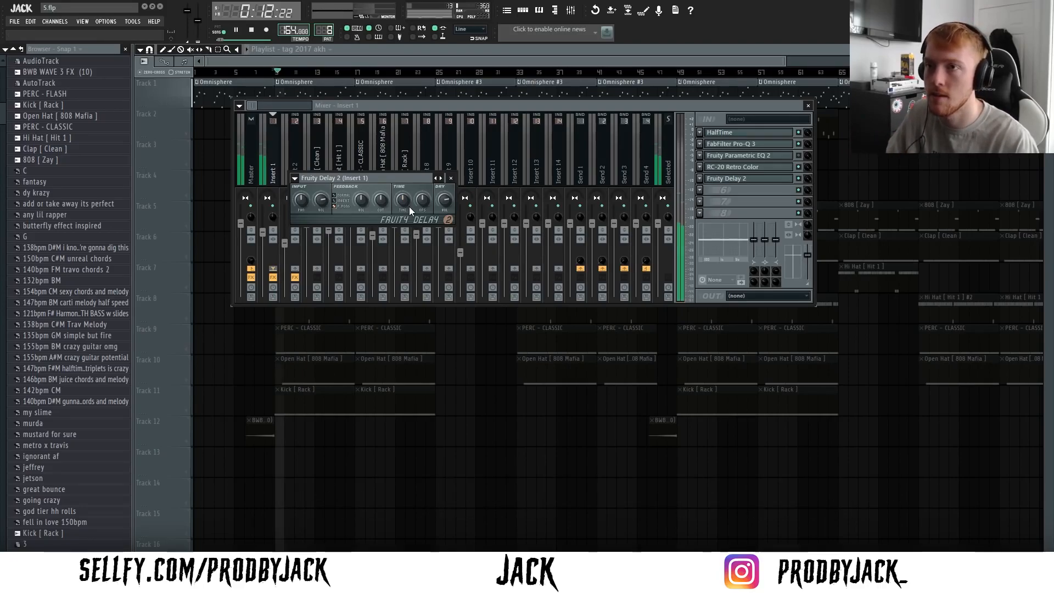
key("space")
left_click_drag(401, 199, 401, 209)
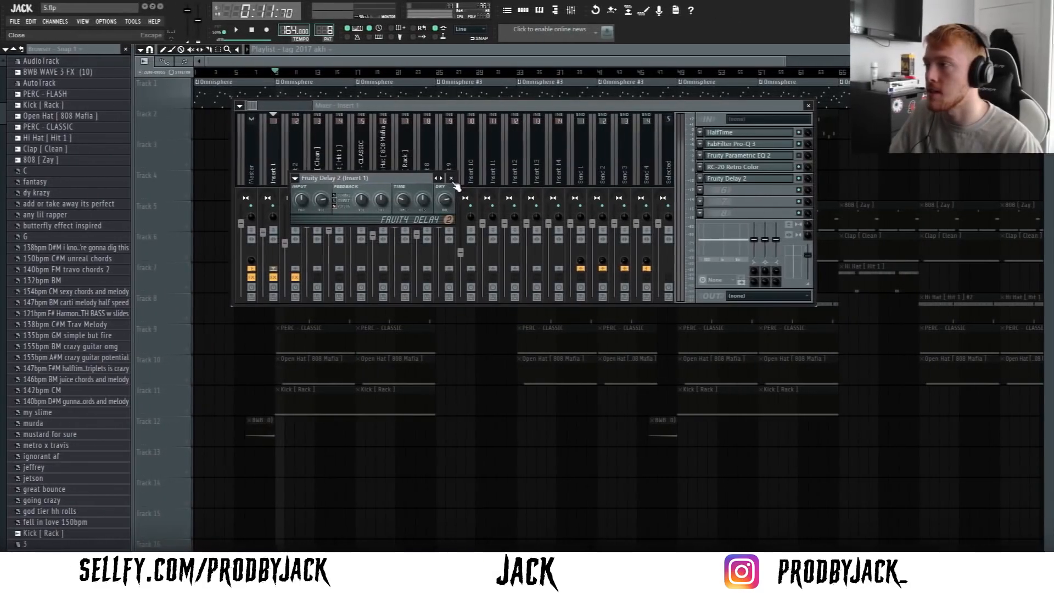
left_click(450, 178)
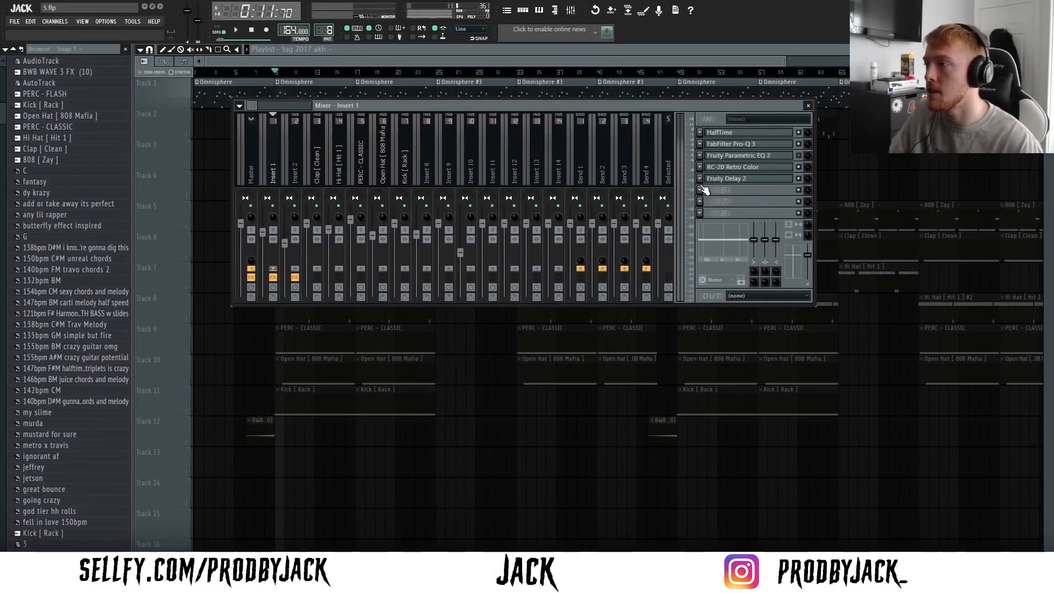
Play the melody and reopen Fruity Delay 2 to review its feedback and time settings
left_click(699, 179)
left_click(651, 106)
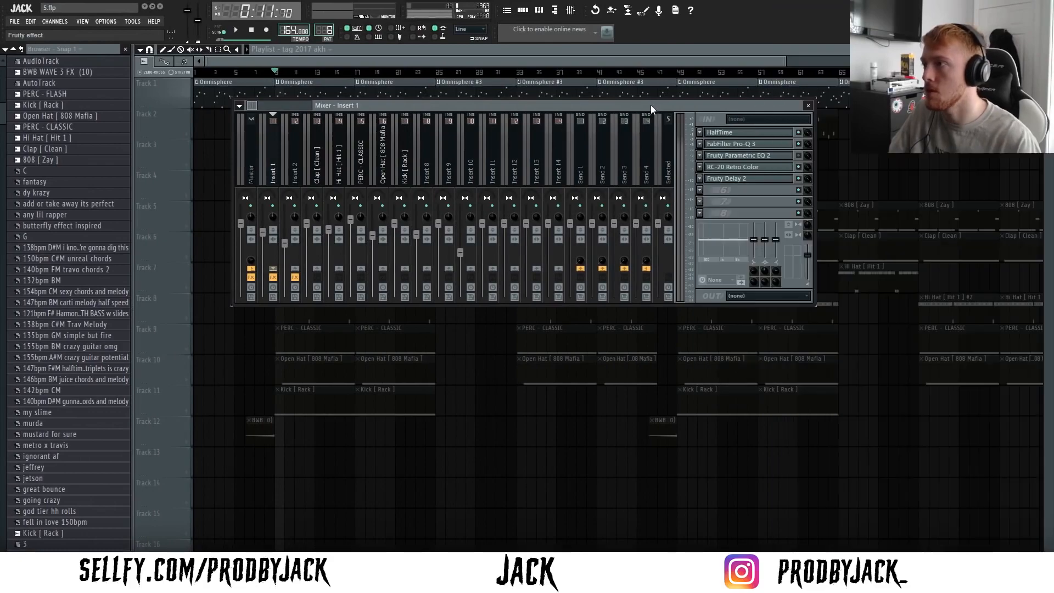
key("space")
left_click(726, 179)
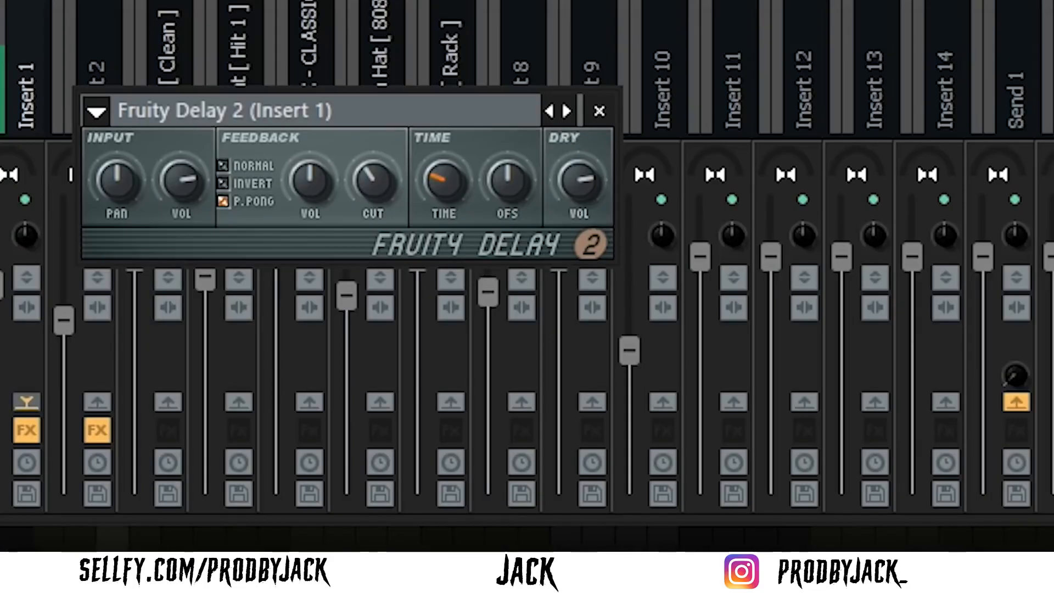
scroll(387, 192, "down", 3)
scroll(378, 181, "up", 2)
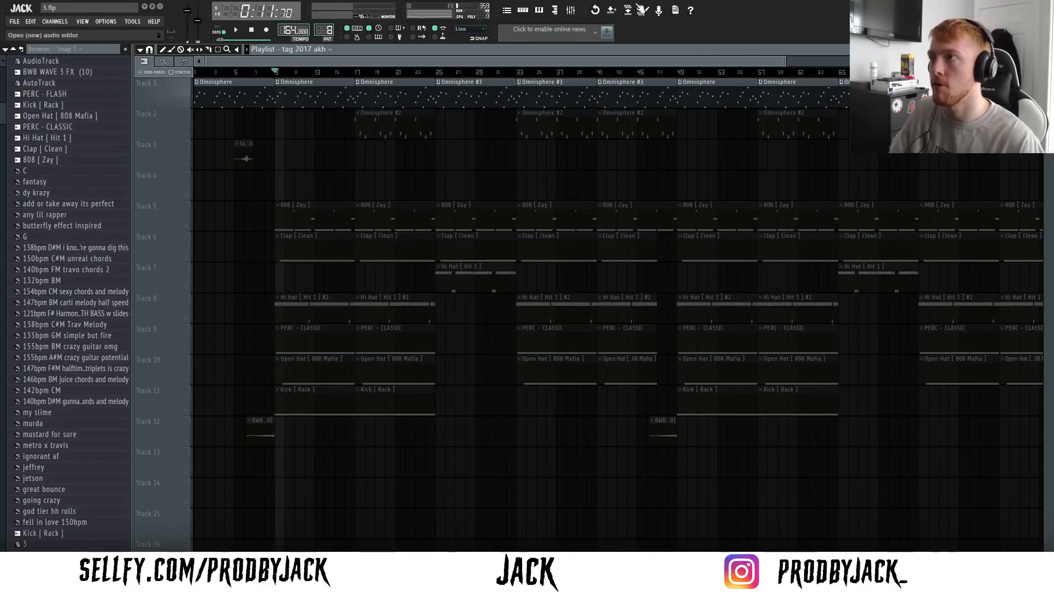
Open RC-20 Retro Color on Insert 1 from the mixer, examine its Vinyl 1 settings and close its window
left_click(14, 22)
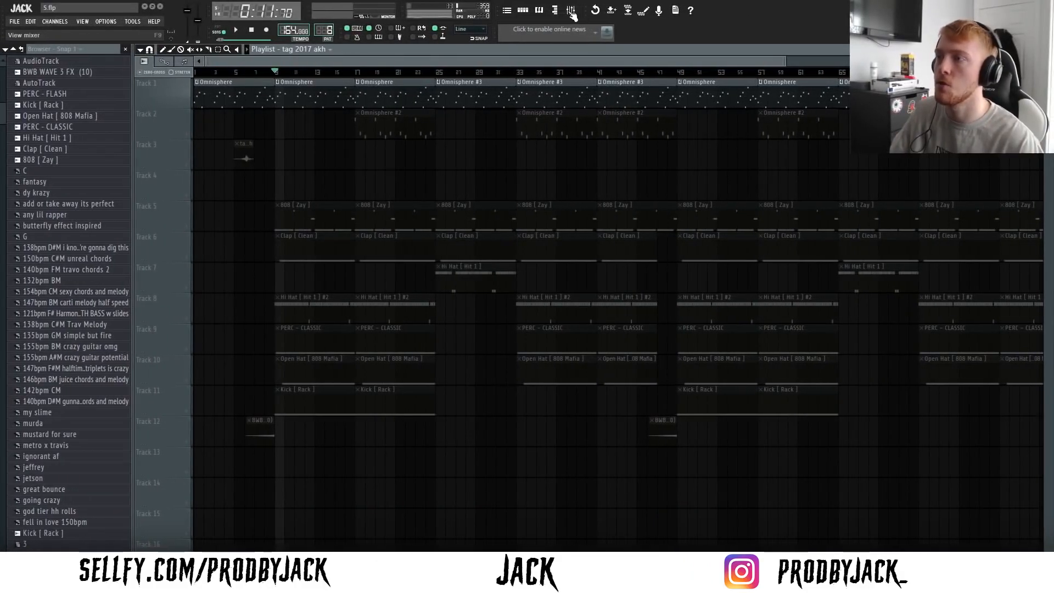
left_click(571, 12)
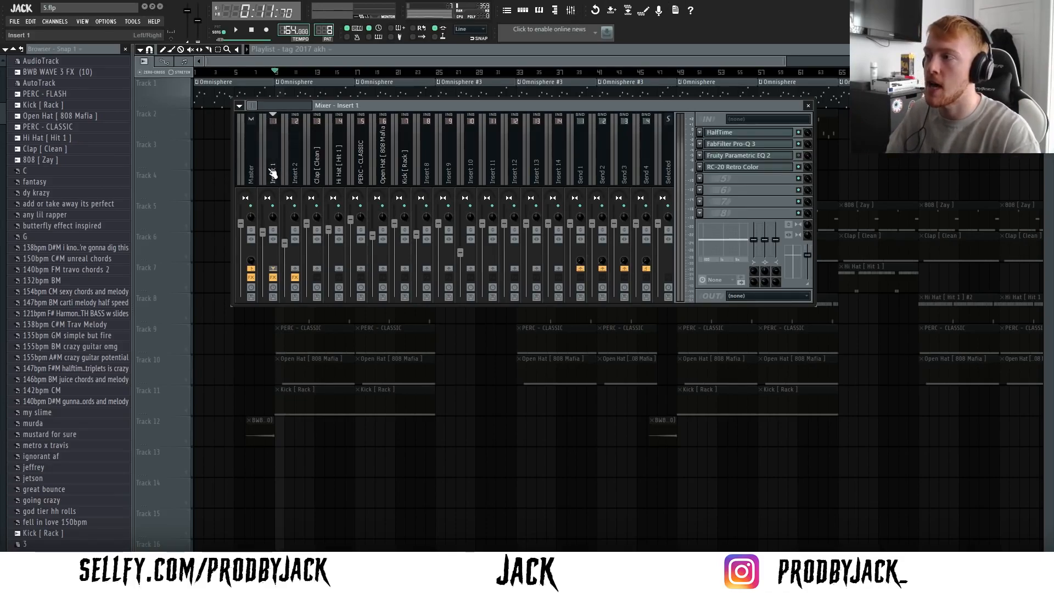
left_click(762, 168)
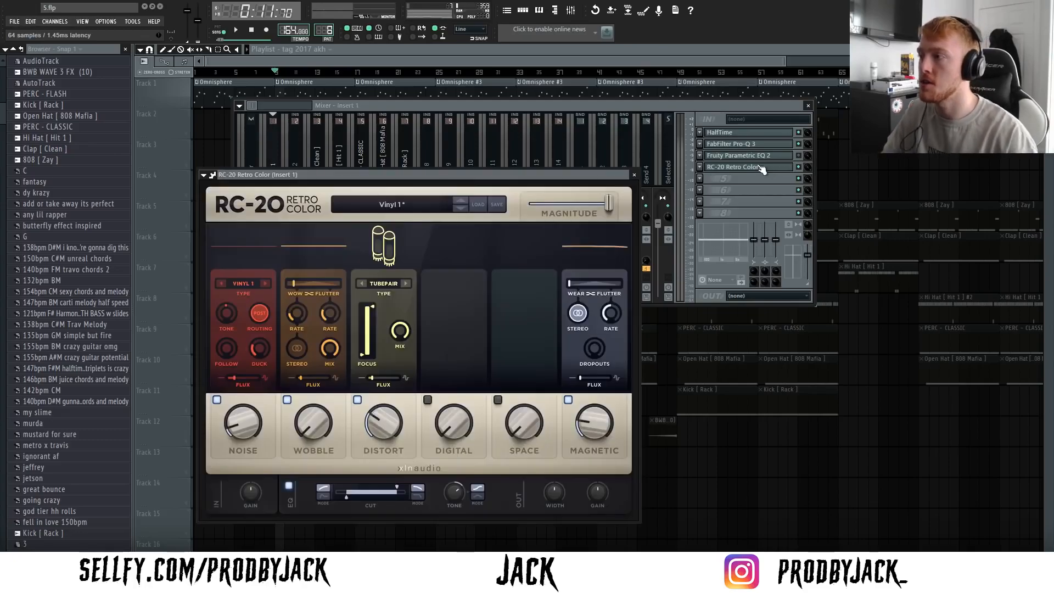
left_click_drag(388, 174, 422, 123)
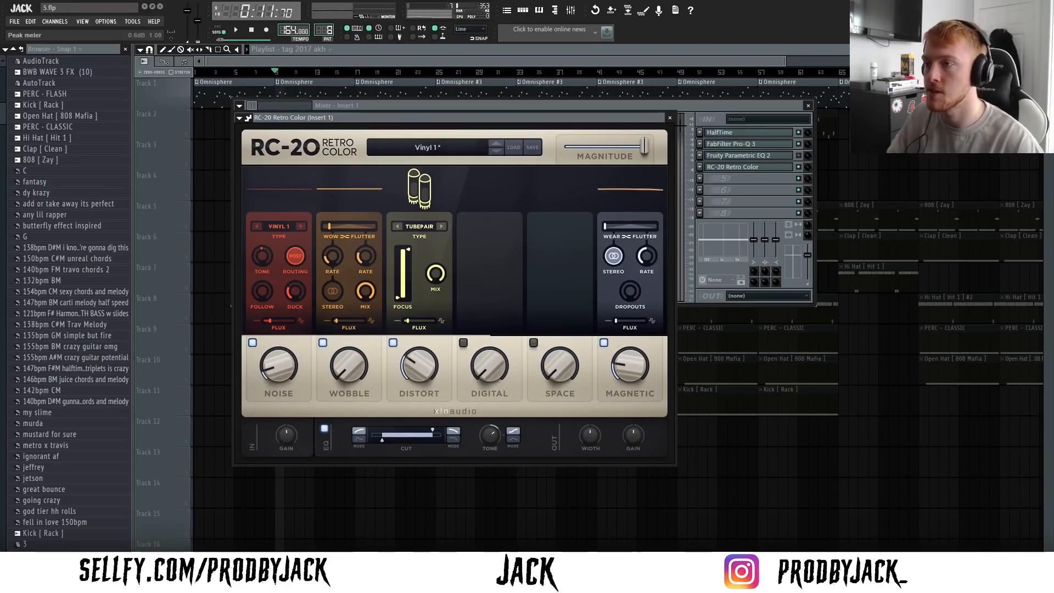
left_click(669, 117)
Load Guitar Rig 5 into slot 5 of Insert 1, try the 80s Solo preset, choose Airy Vocals and close its window
left_click(710, 179)
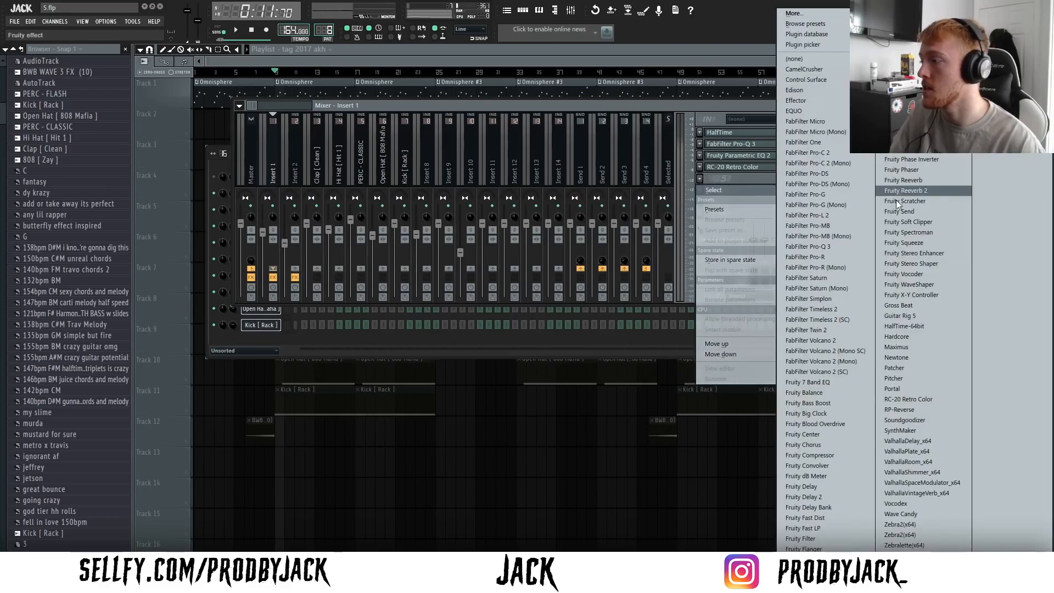
left_click(911, 315)
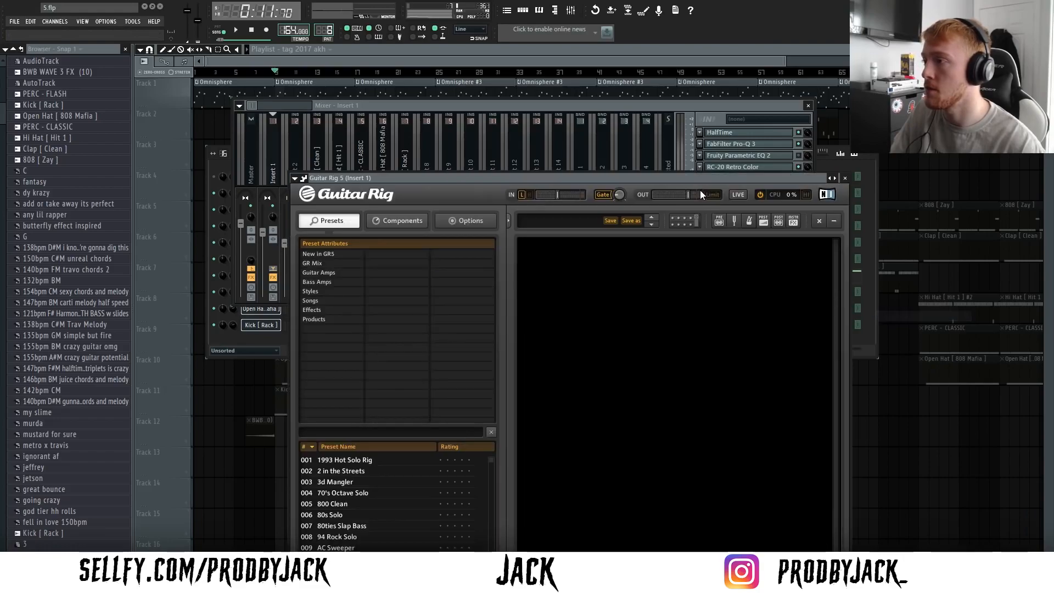
left_click_drag(449, 184, 405, 92)
left_click(302, 400)
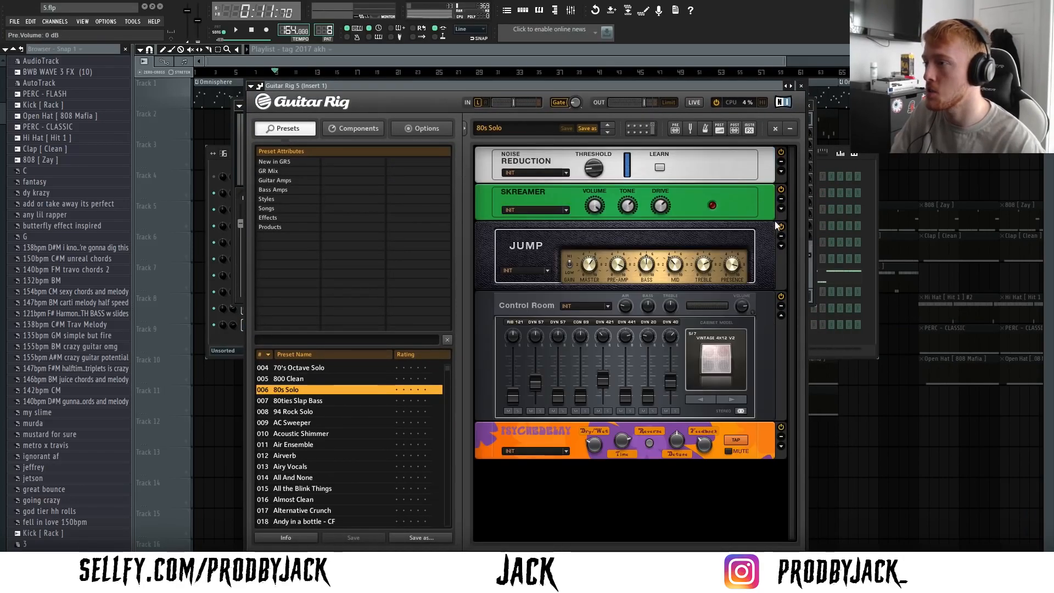
scroll(326, 441, "down", 1)
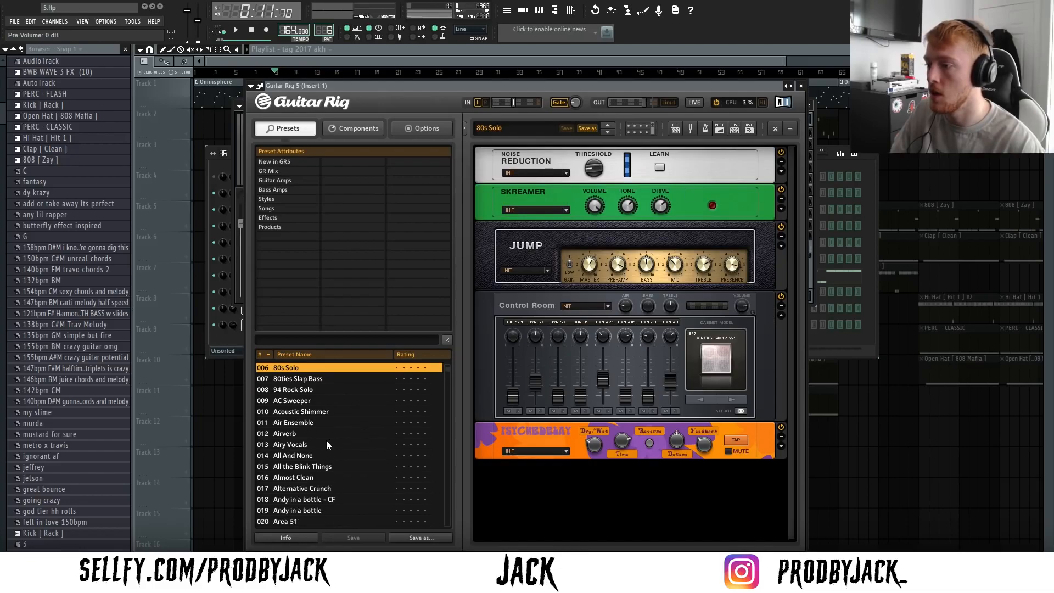
left_click(326, 442)
left_click(801, 87)
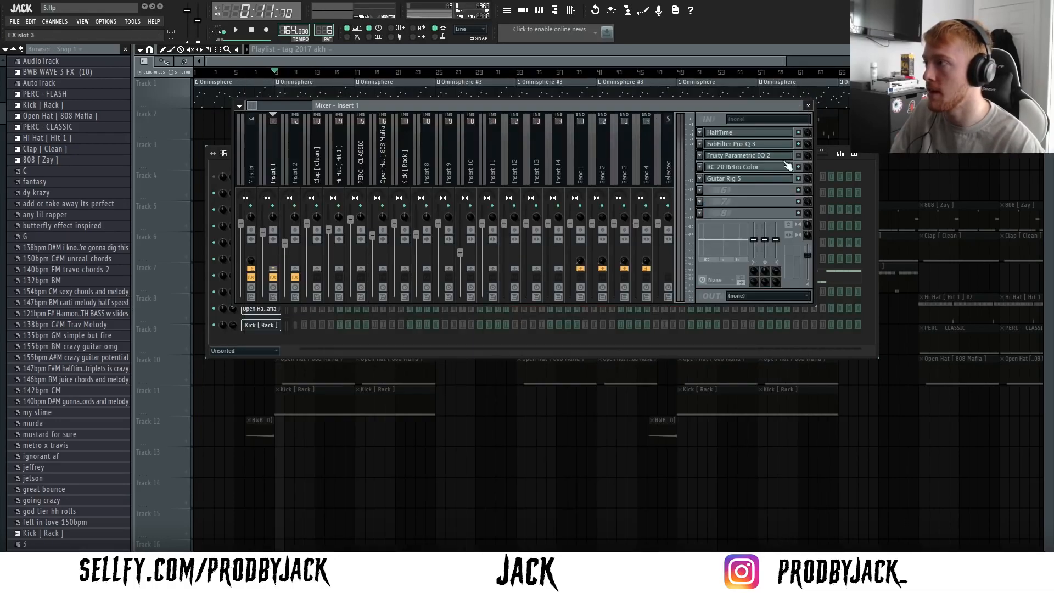
Replace Guitar Rig 5 in slot 5 of Insert 1 with Portal, browse its presets and clear the slot
left_click(700, 178)
mouse_move(708, 190)
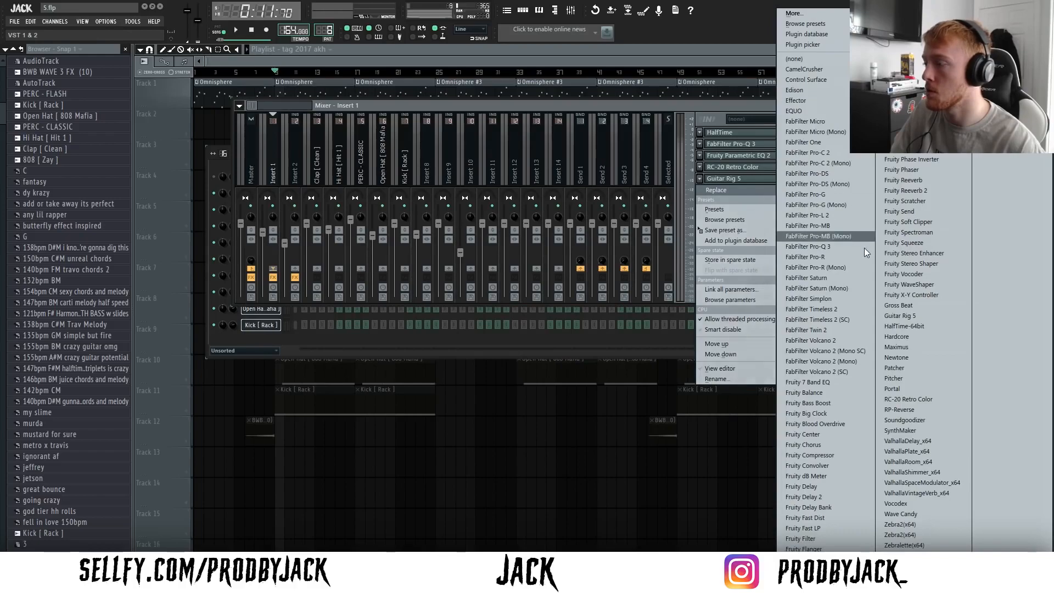
left_click(903, 389)
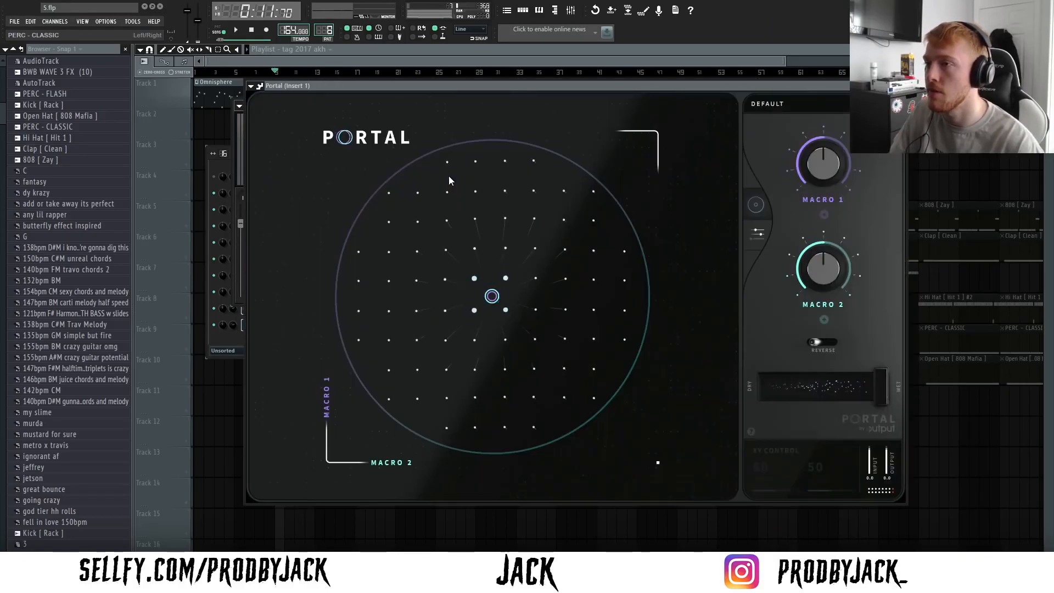
left_click(768, 112)
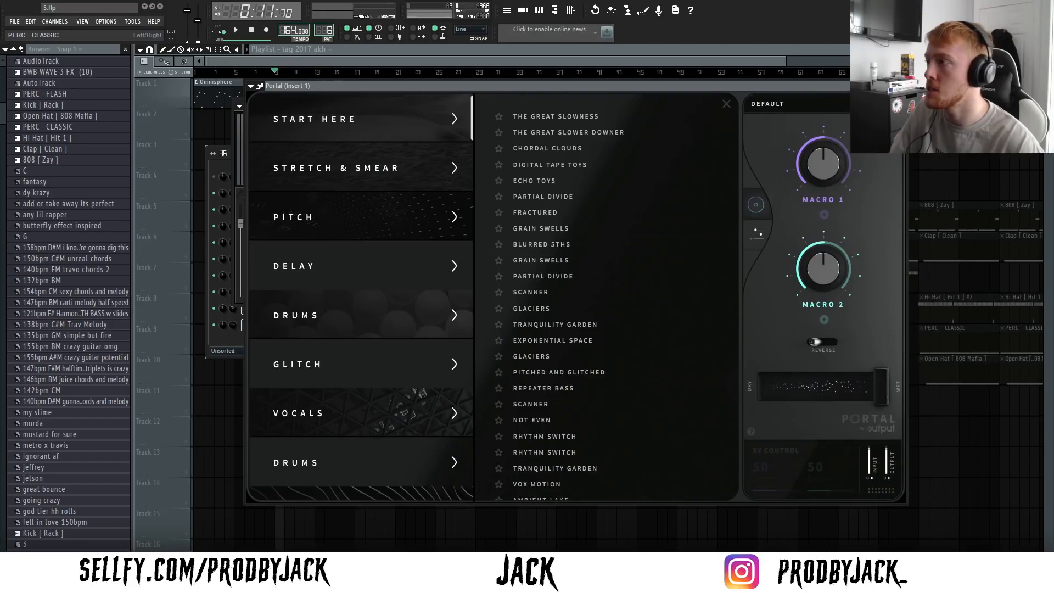
left_click(726, 104)
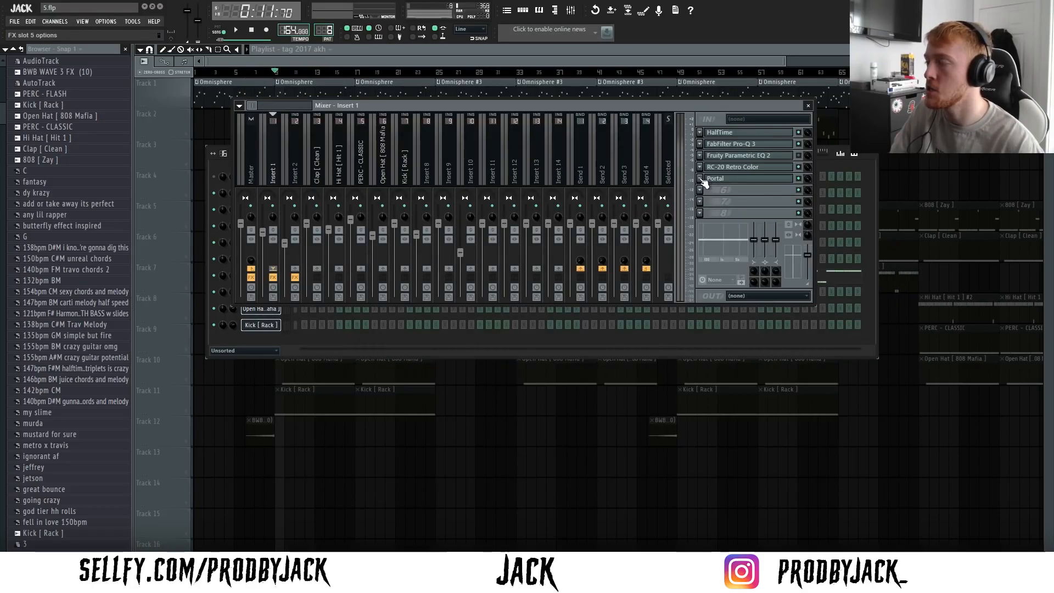
left_click(700, 178)
Audition the melody with RC-20 Retro Color, choose another preset further down its list and lower the Noise amount
left_click(237, 30)
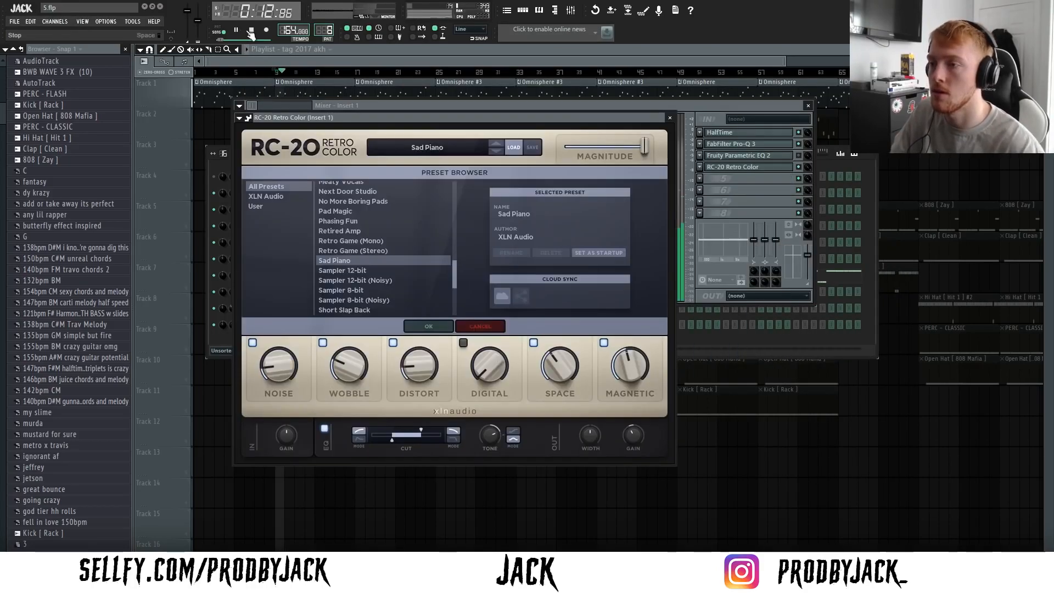
left_click(251, 30)
scroll(385, 229, "down", 2)
scroll(361, 271, "down", 2)
left_click(345, 270)
mouse_move(274, 361)
left_click_drag(275, 360, 272, 376)
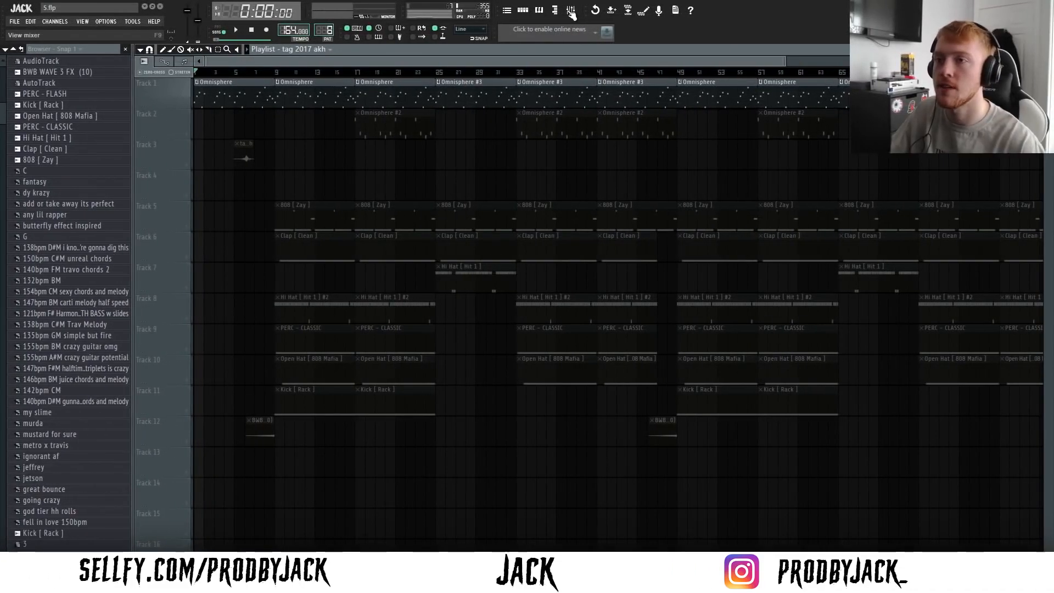
Reset the mixer volume faders to their default level, including Insert 1, Insert 2, Hi Hat and Open Hat
left_click(571, 11)
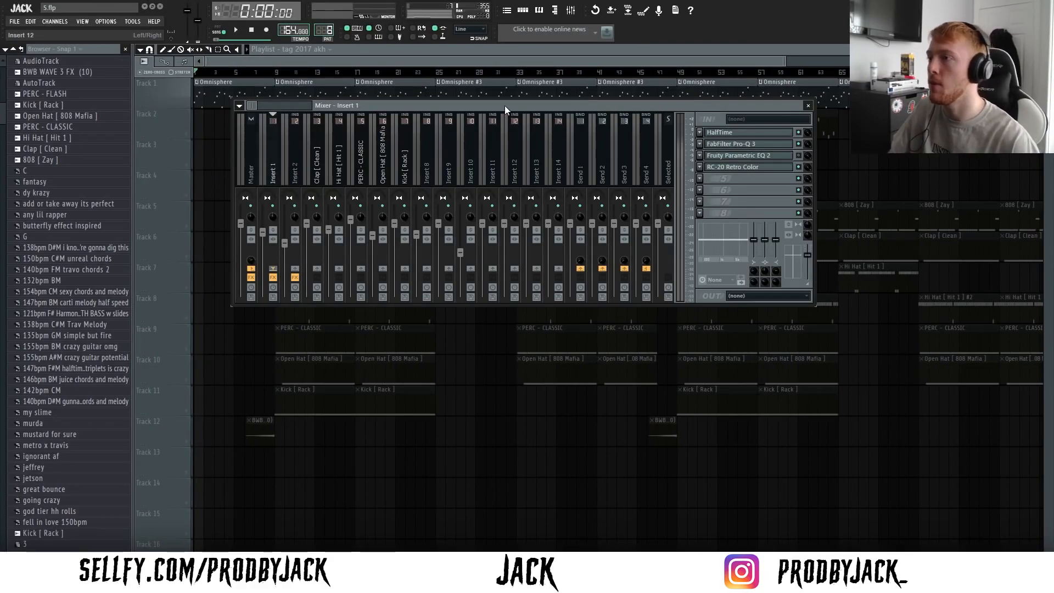
left_click_drag(505, 105, 513, 131)
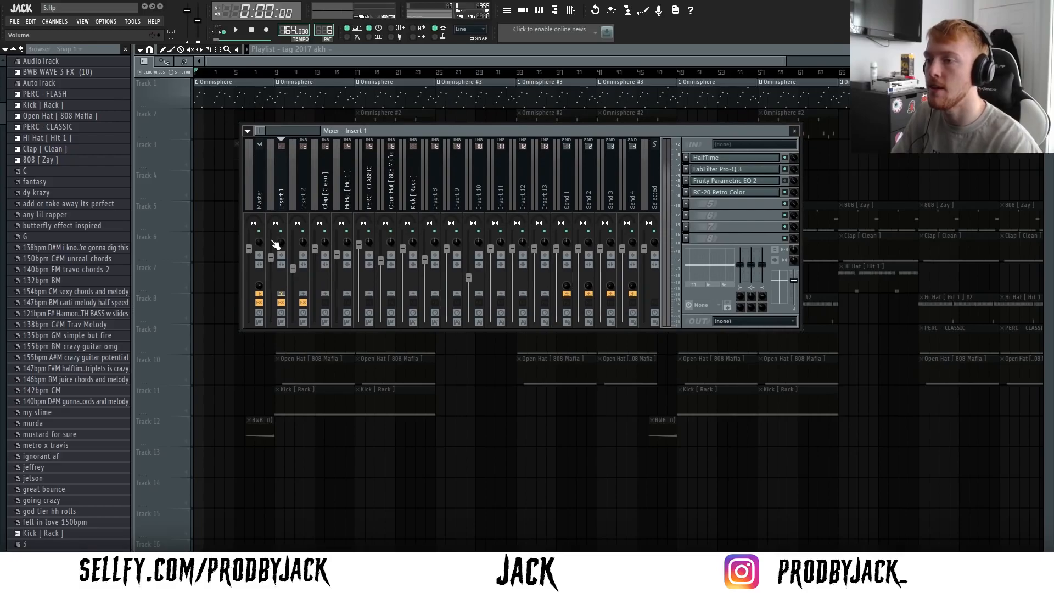
left_click(321, 251)
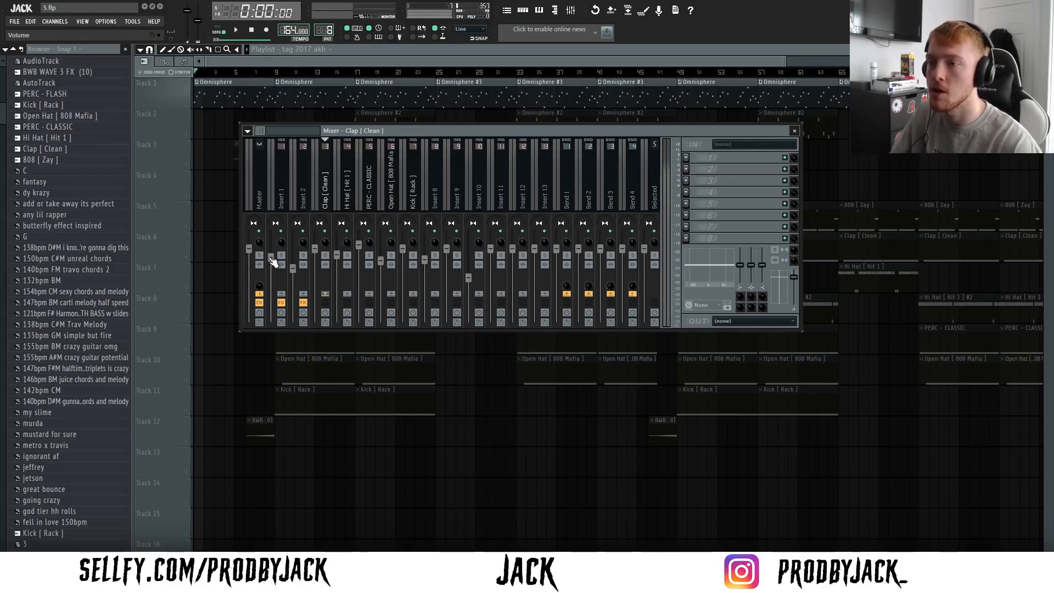
right_click(270, 258)
left_click(283, 263)
right_click(294, 268)
left_click(300, 271)
right_click(337, 253)
left_click(344, 258)
right_click(382, 260)
left_click(387, 264)
Unmute the playlist tracks and audition the full beat from bar 9 before returning to the mixer
left_click(273, 73)
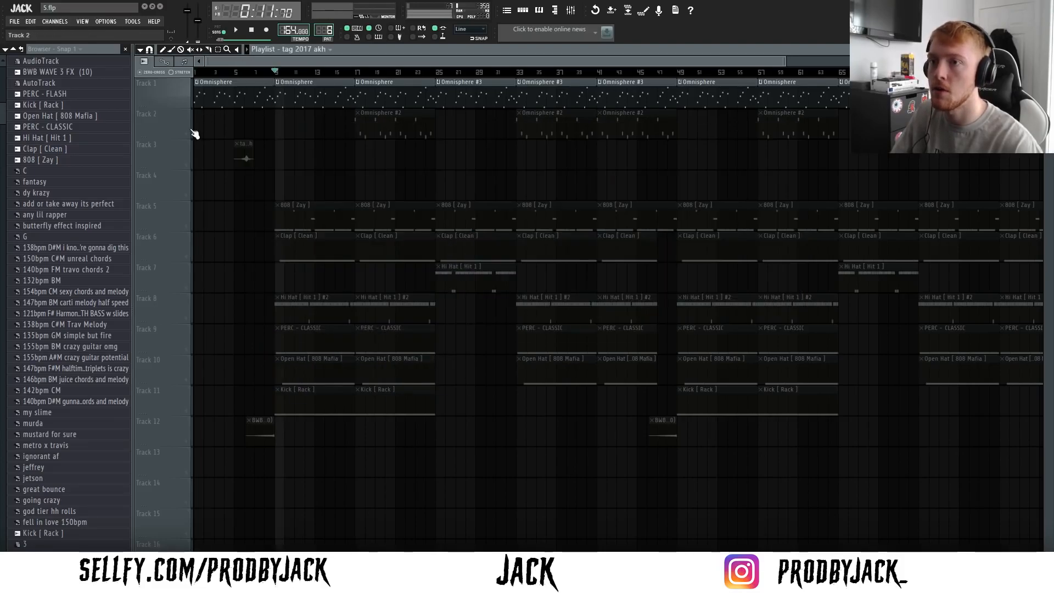
key("space")
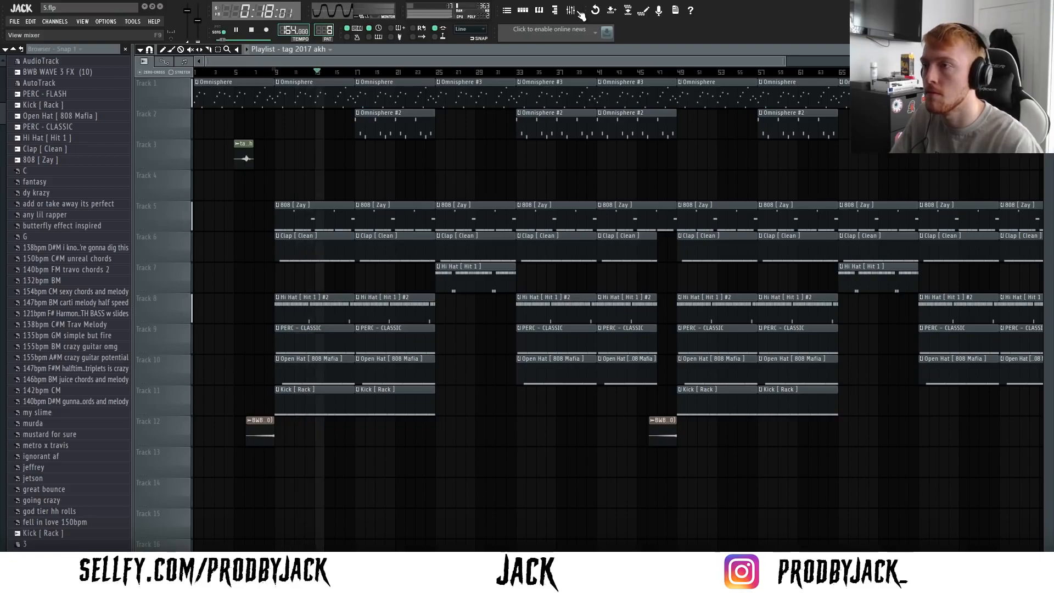
left_click(580, 13)
key("space")
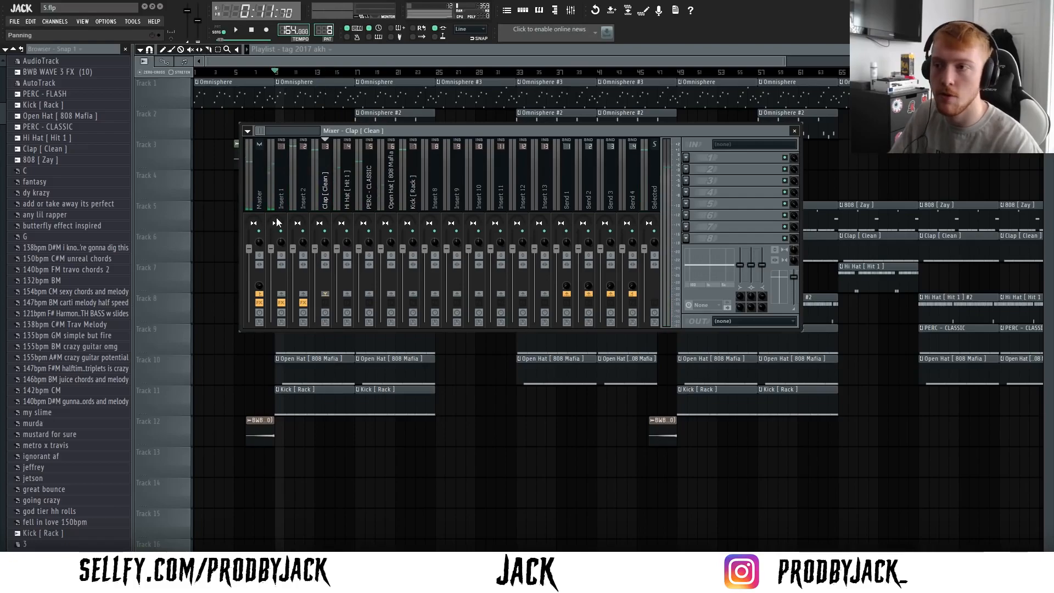
Lower Insert 1's volume slightly and set Insert 2's volume to about -3.0 dB while the beat plays
left_click(281, 181)
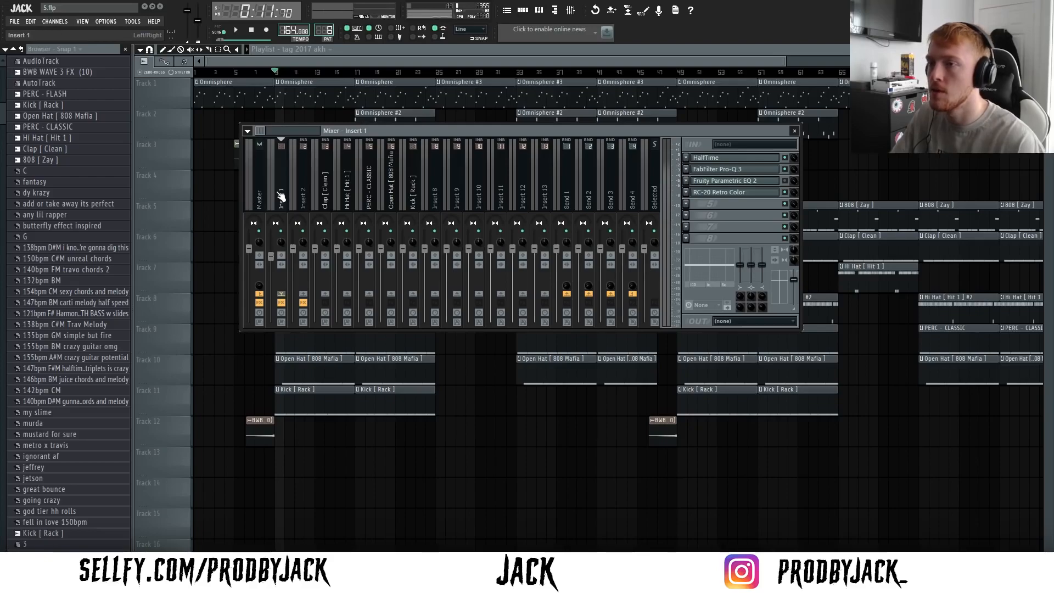
key("space")
left_click(306, 214)
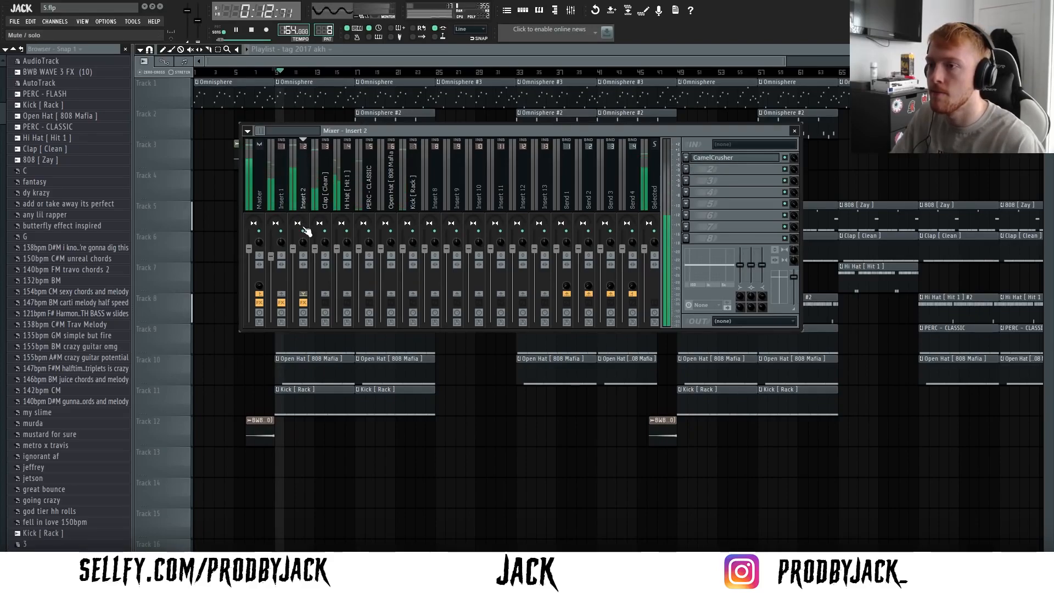
left_click_drag(297, 251, 297, 260)
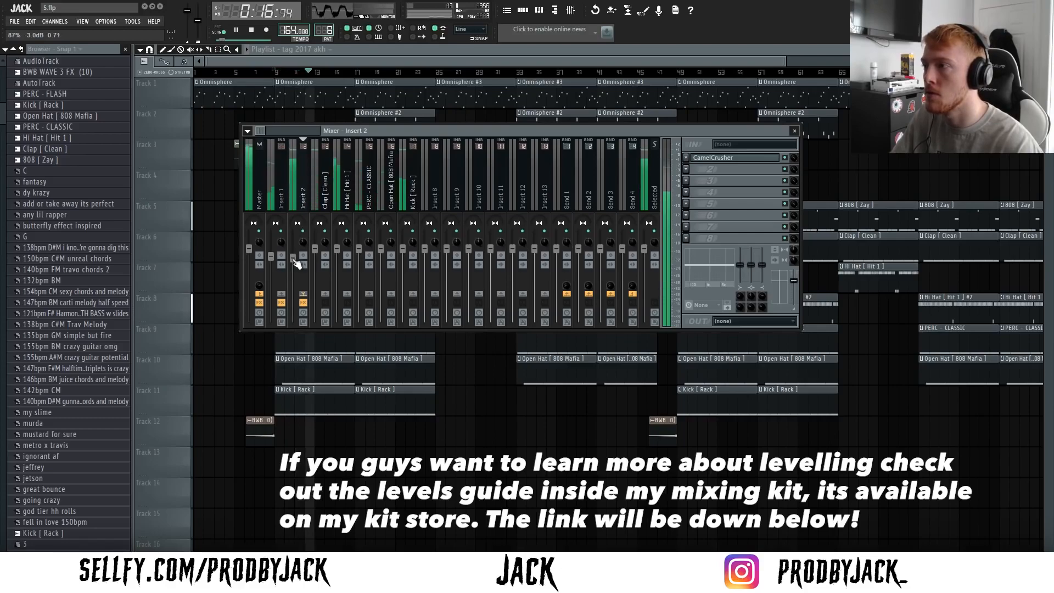
Lower the Clap, Hi Hat and Open Hat volume faders slightly while listening to the beat
left_click(326, 203)
left_click_drag(317, 249, 336, 253)
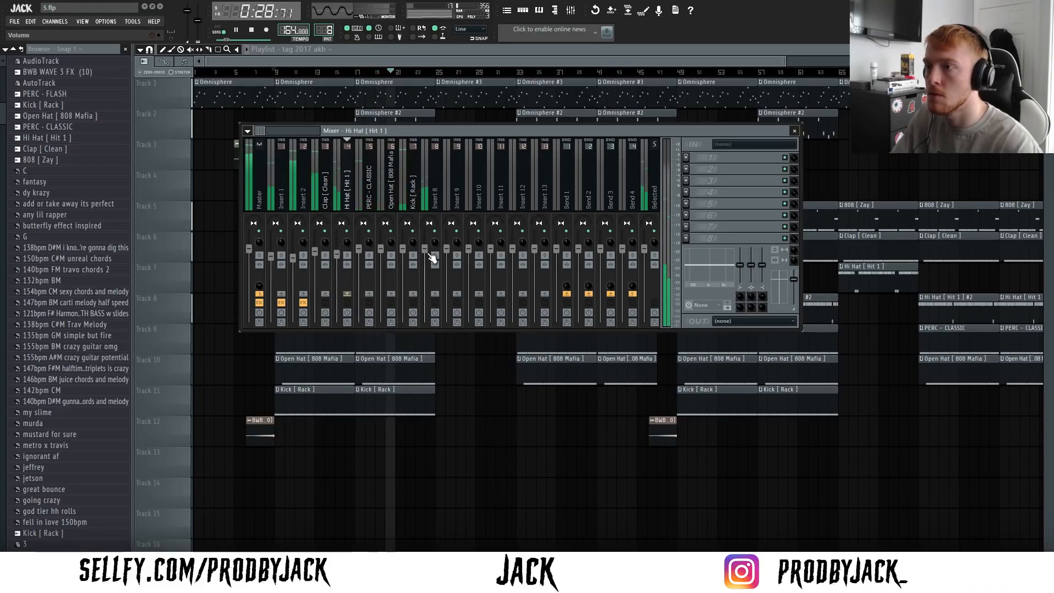
left_click(367, 247)
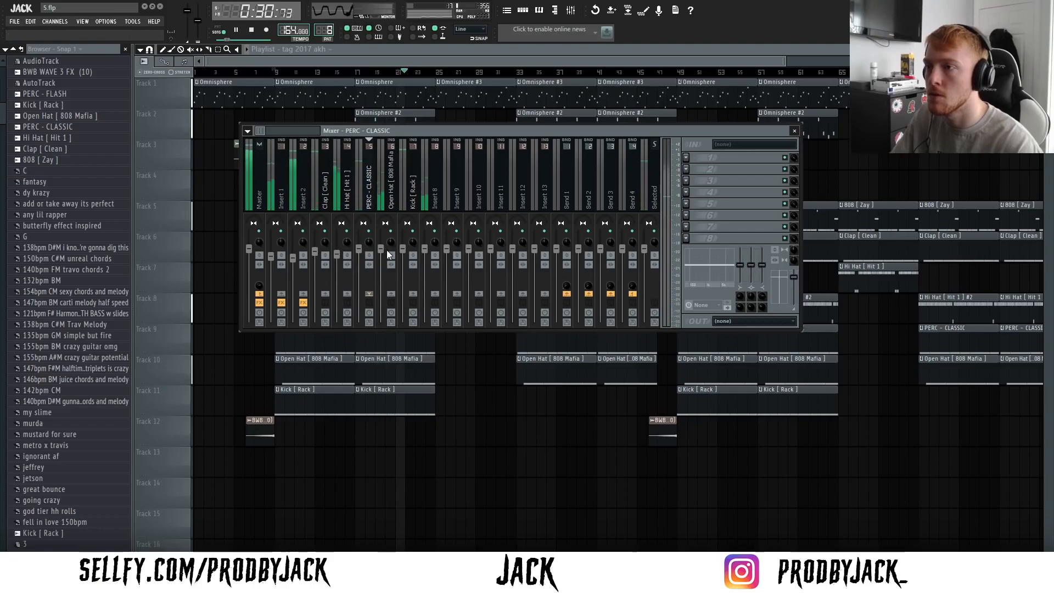
left_click_drag(380, 248, 380, 255)
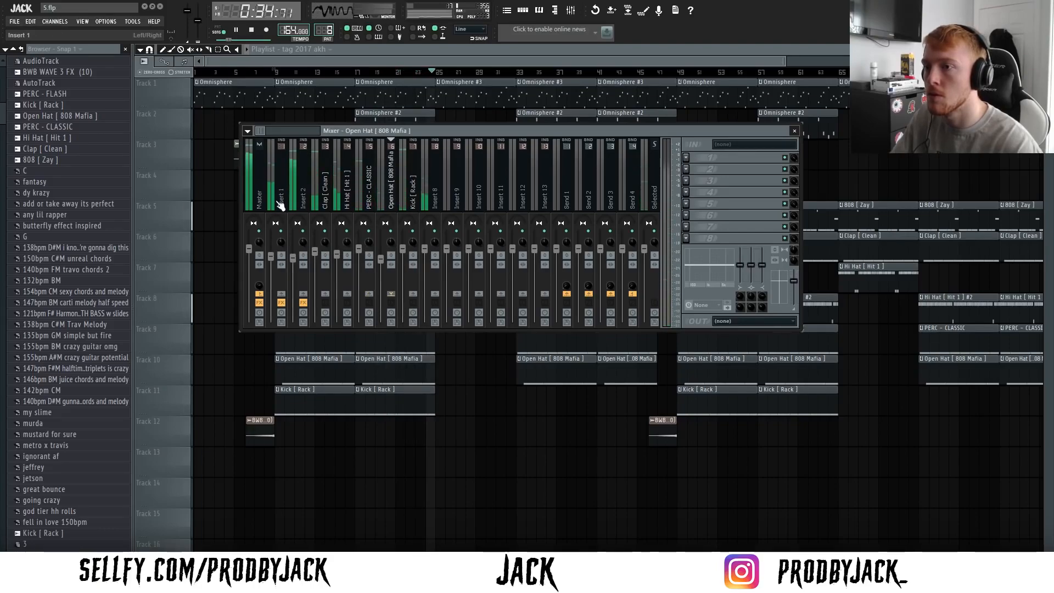
Check the Insert 1 and Kick channels, play the beat from bar 17 and lower Insert 8's volume
left_click(279, 219)
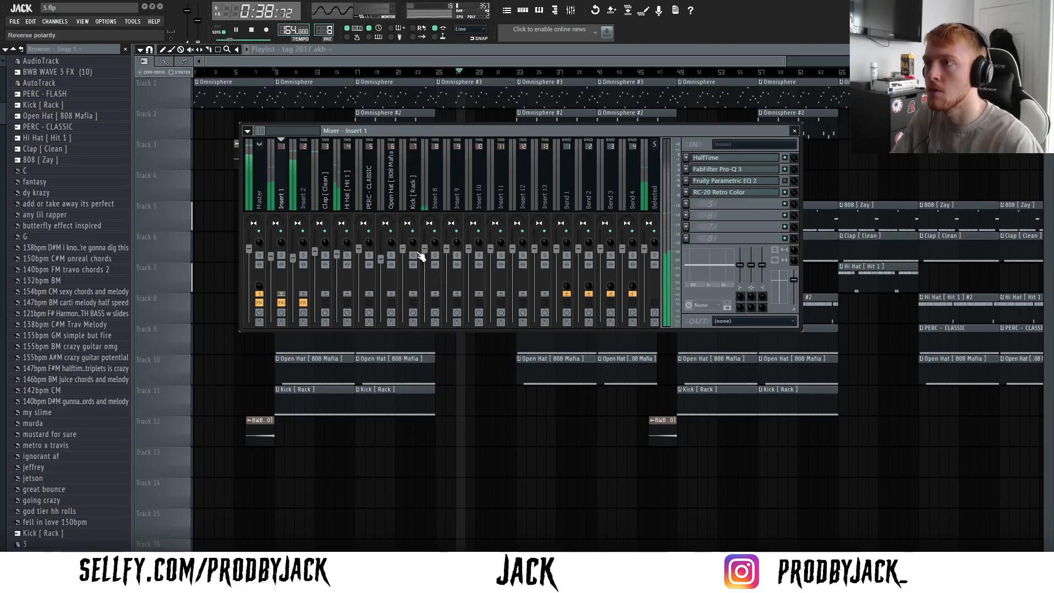
left_click(412, 191)
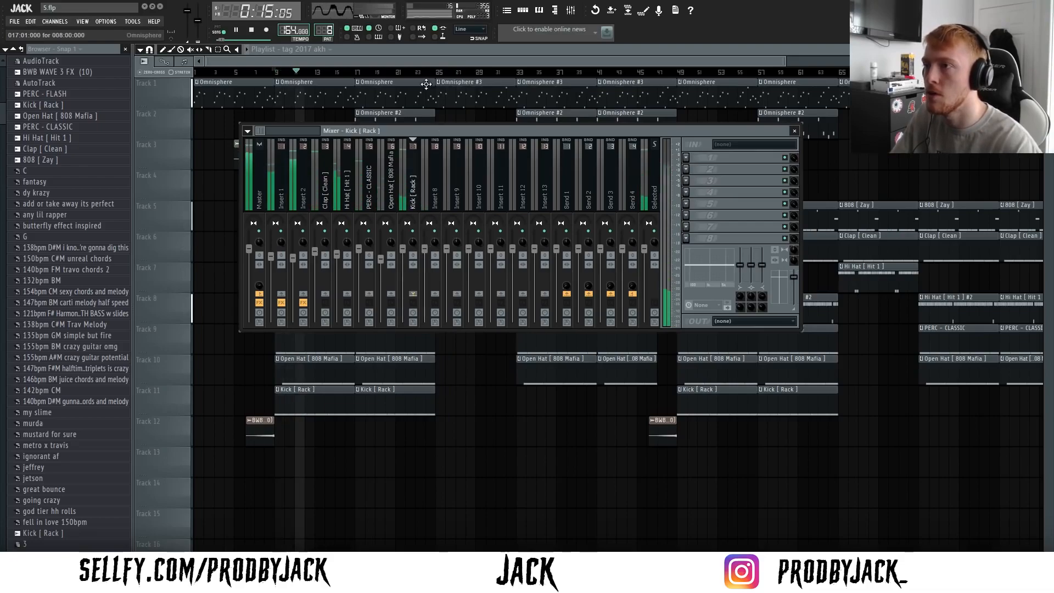
left_click(355, 72)
left_click(570, 10)
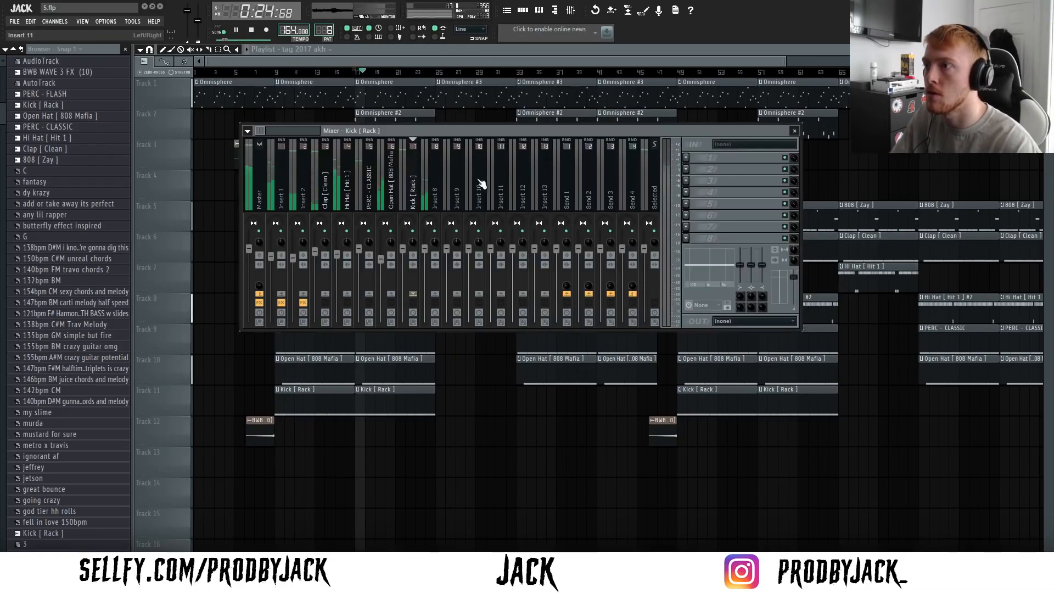
left_click(428, 259)
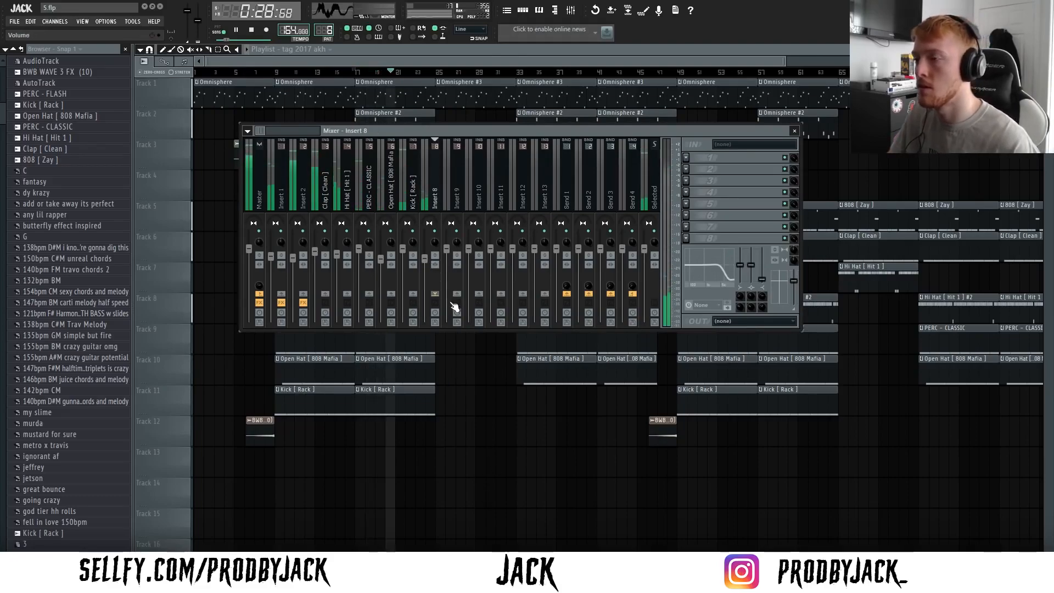
Stop playback, review the mixer levels once more and save the project
key("space")
key("F9")
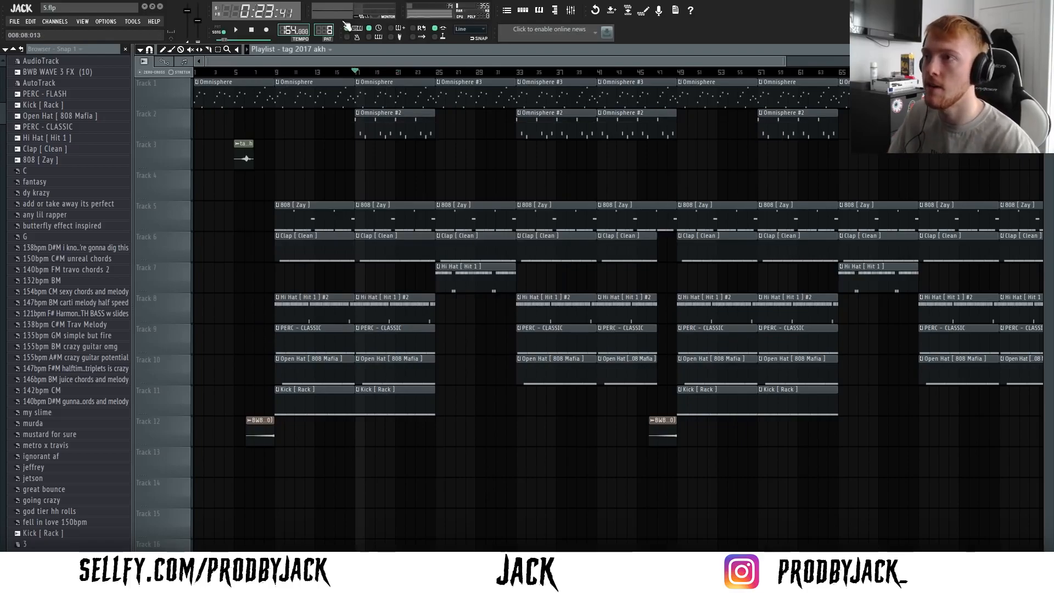
key("F9")
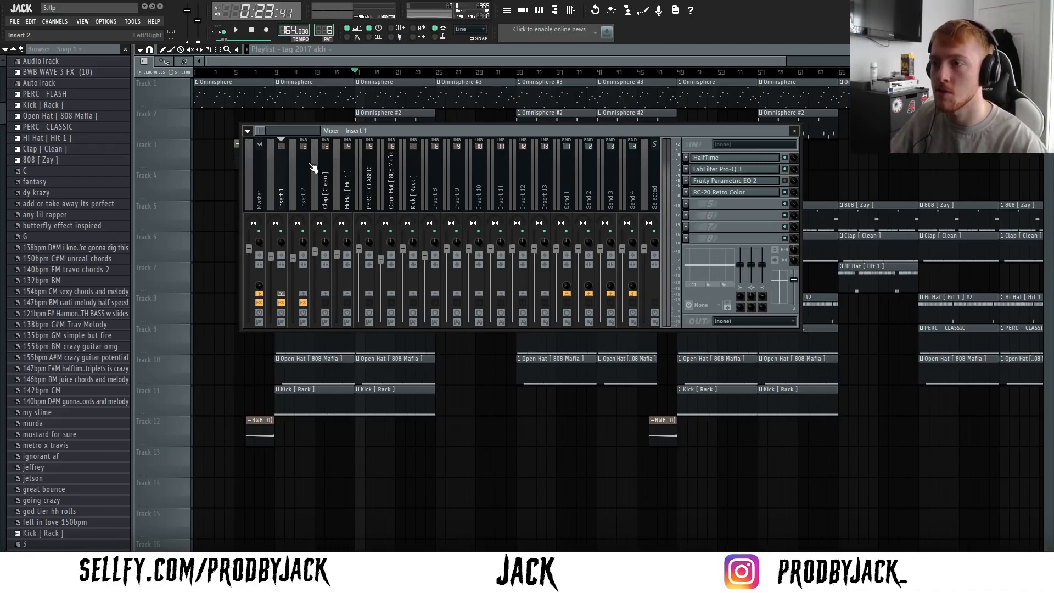
key("F9")
left_click(14, 22)
left_click(24, 68)
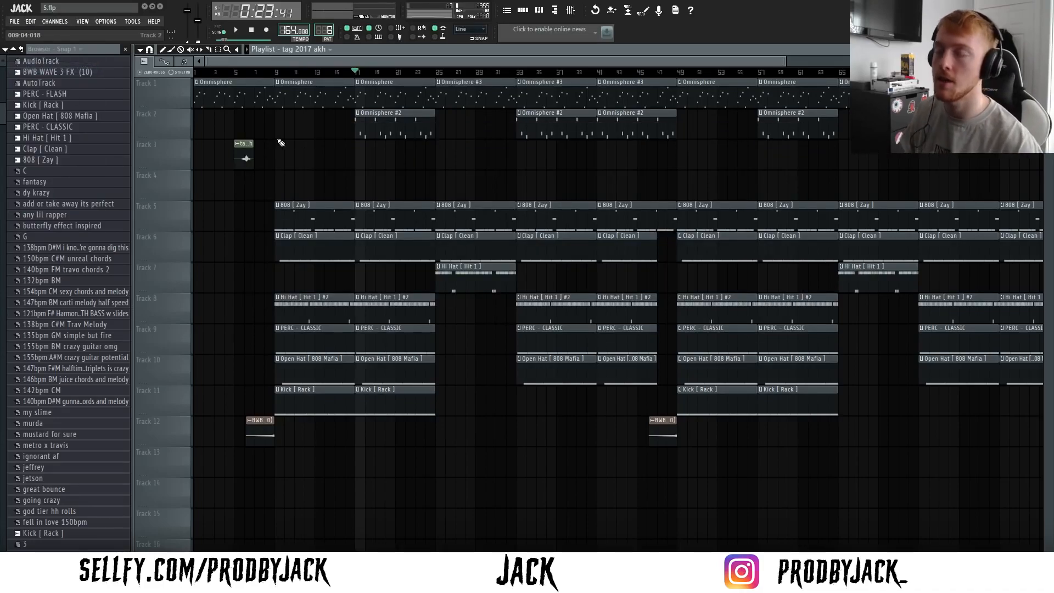